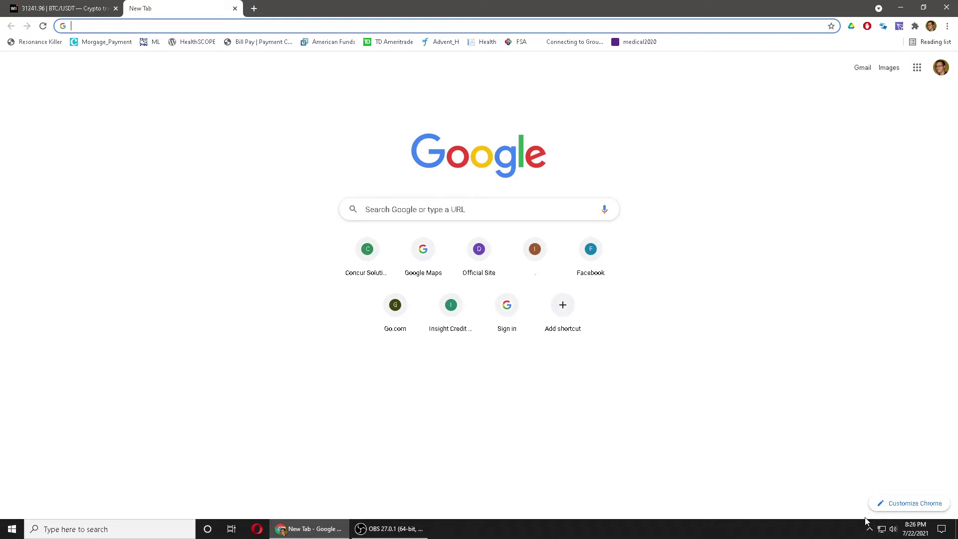
# Disable all Avast shields for 1 hour from the Avast tray icon.
pyautogui.click(870, 528)
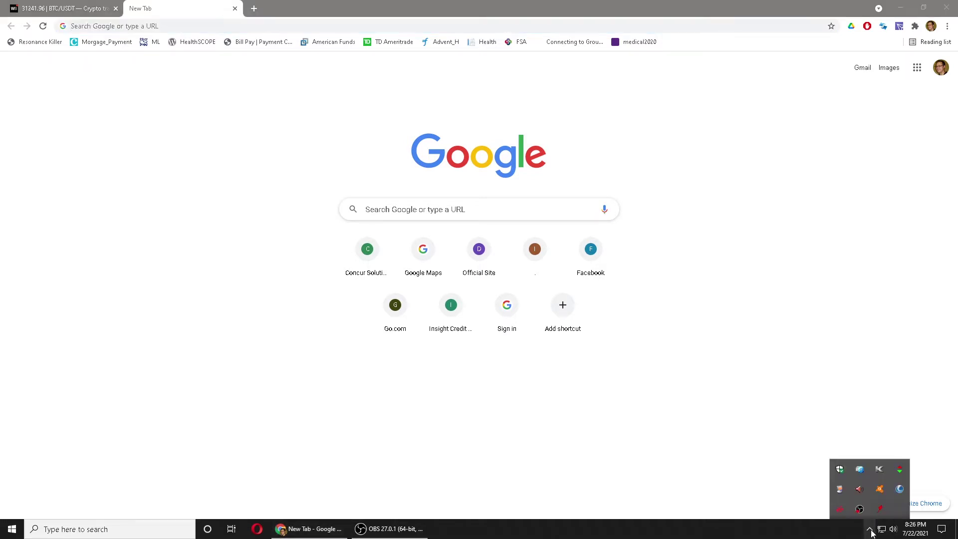
pyautogui.rightClick(883, 494)
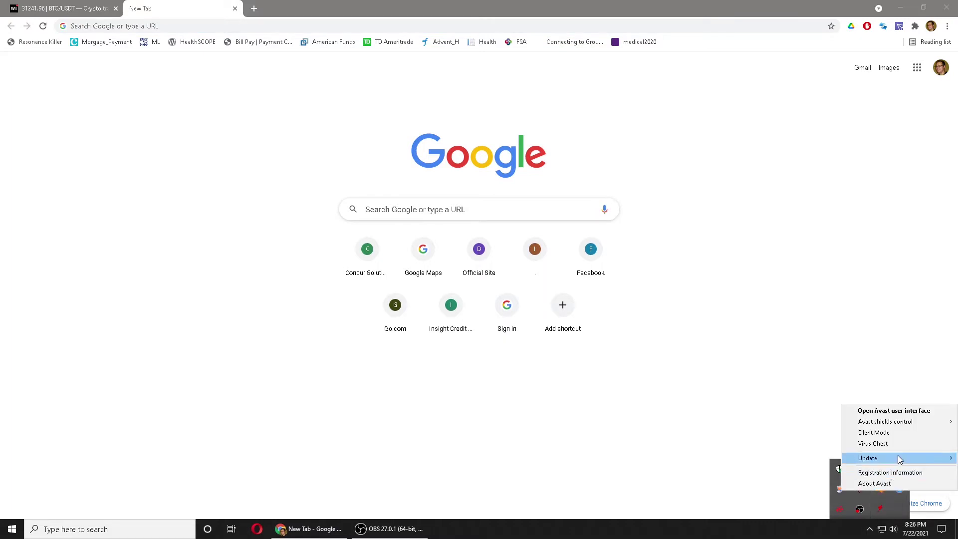
pyautogui.moveTo(901, 424)
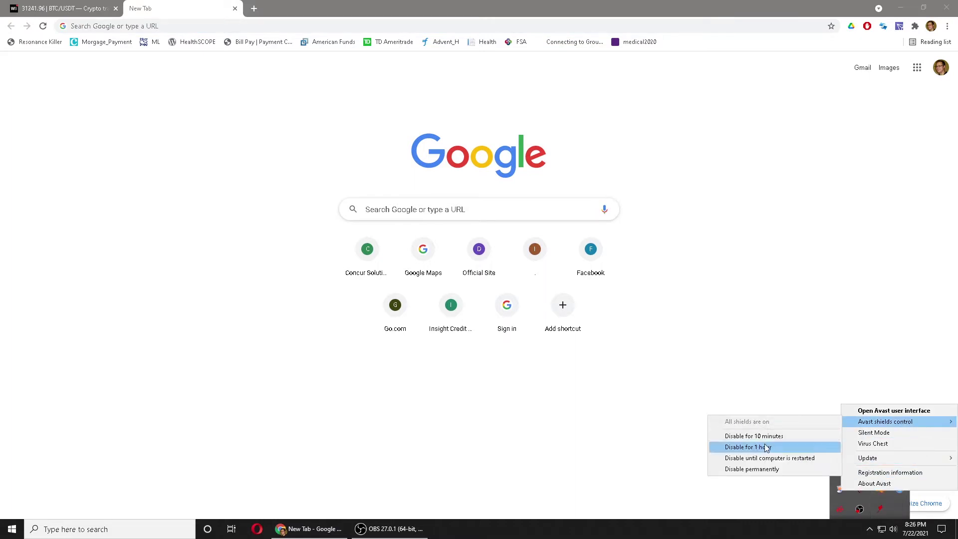
pyautogui.click(189, 28)
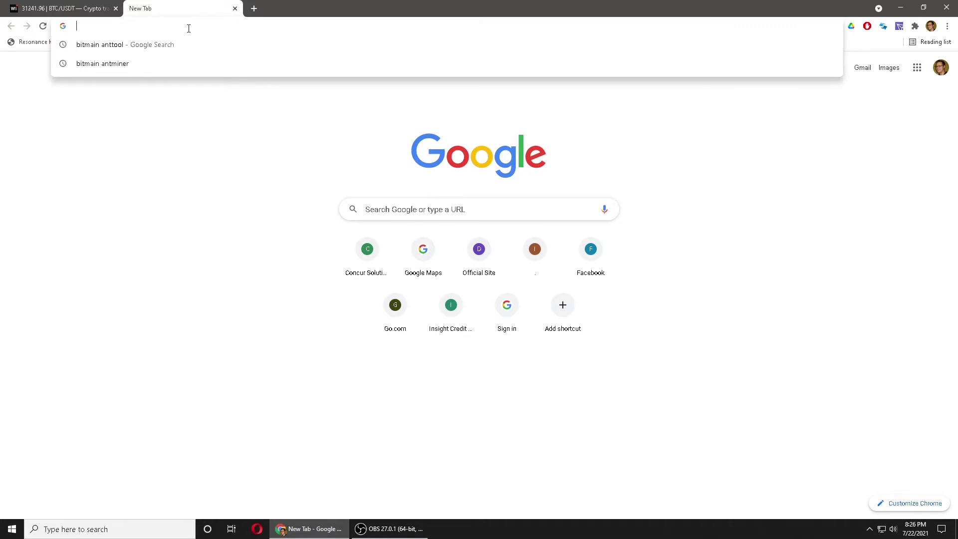
# Search Google for 'bitmain anttool' and open Bitmain's recommended Antminer tools article.
pyautogui.write('bit')
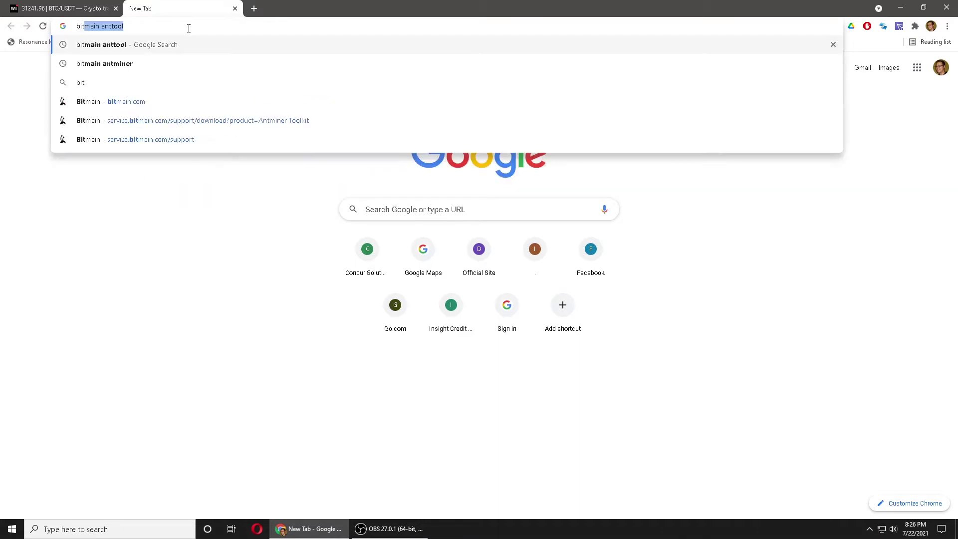
pyautogui.write('main antt')
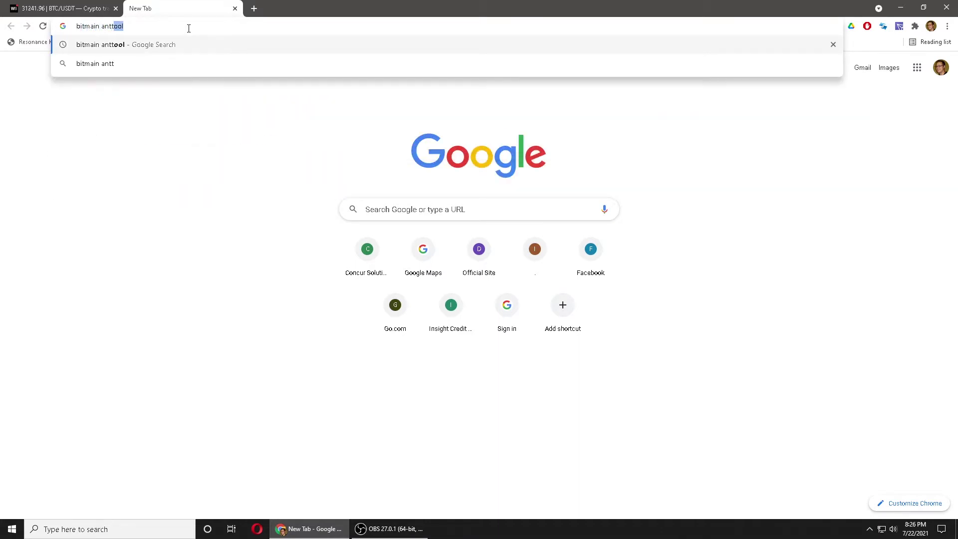
pyautogui.write('ool,')
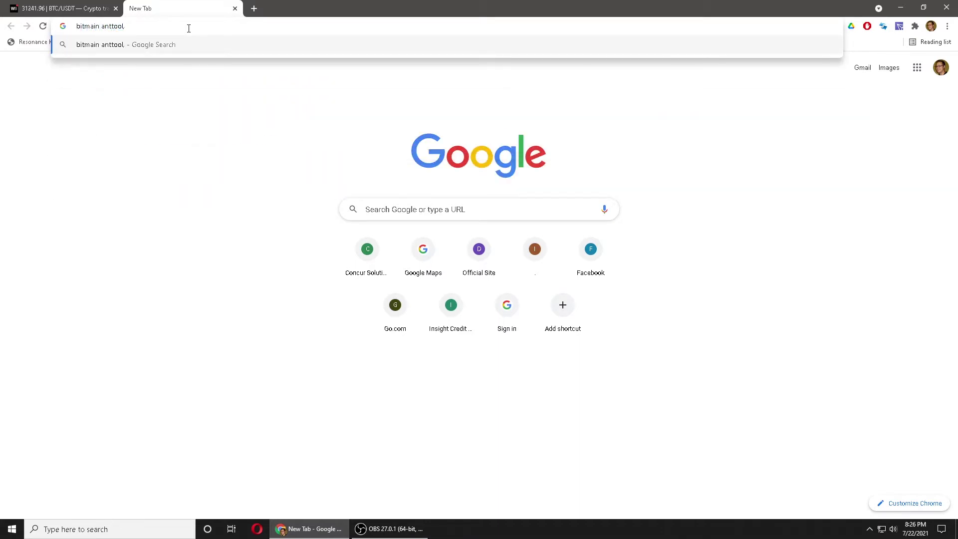
pyautogui.press('BackSpace')
pyautogui.press('Return')
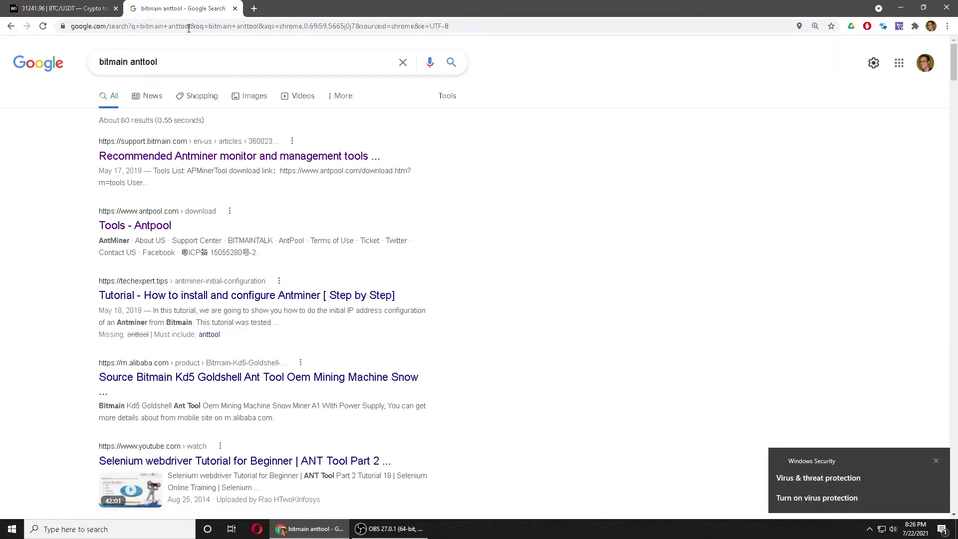
pyautogui.click(214, 157)
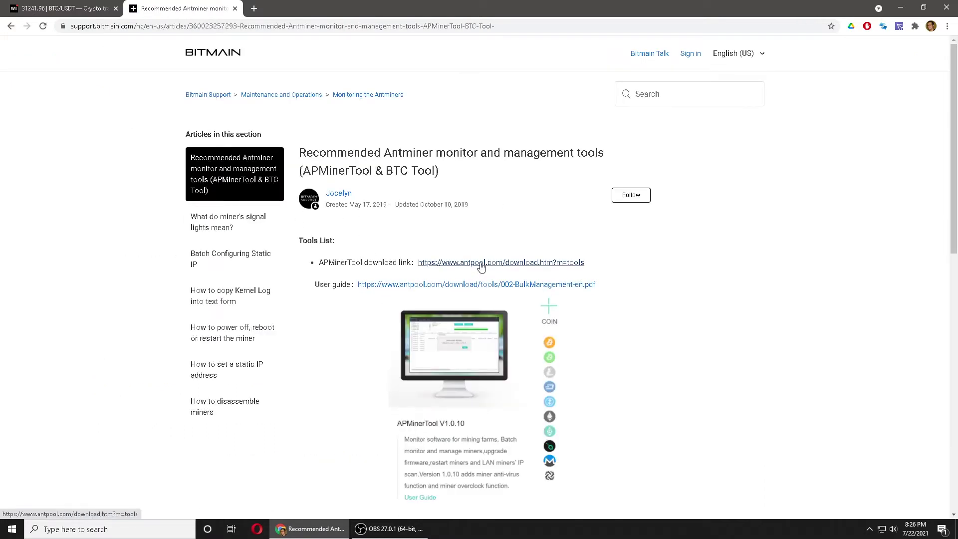
# Download APMinerTool_V1.0.11.zip to the temp folder and view it in Chrome's Downloads list.
pyautogui.click(526, 268)
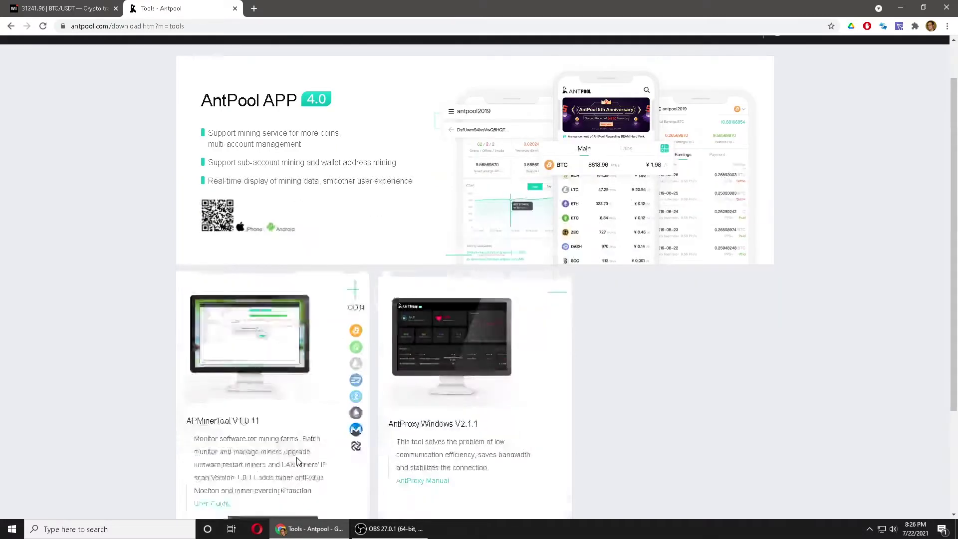
pyautogui.scroll(-2, 270, 474)
pyautogui.click(278, 479)
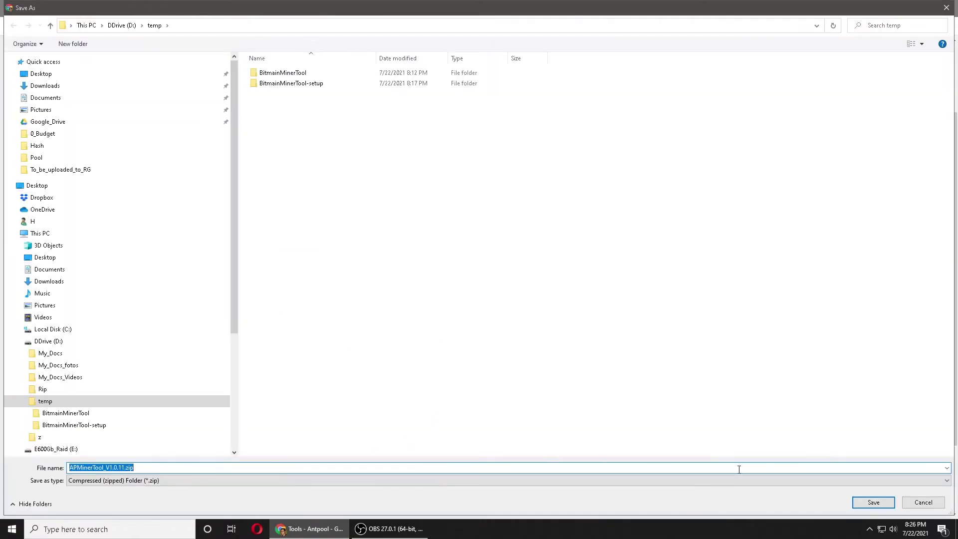
pyautogui.click(865, 502)
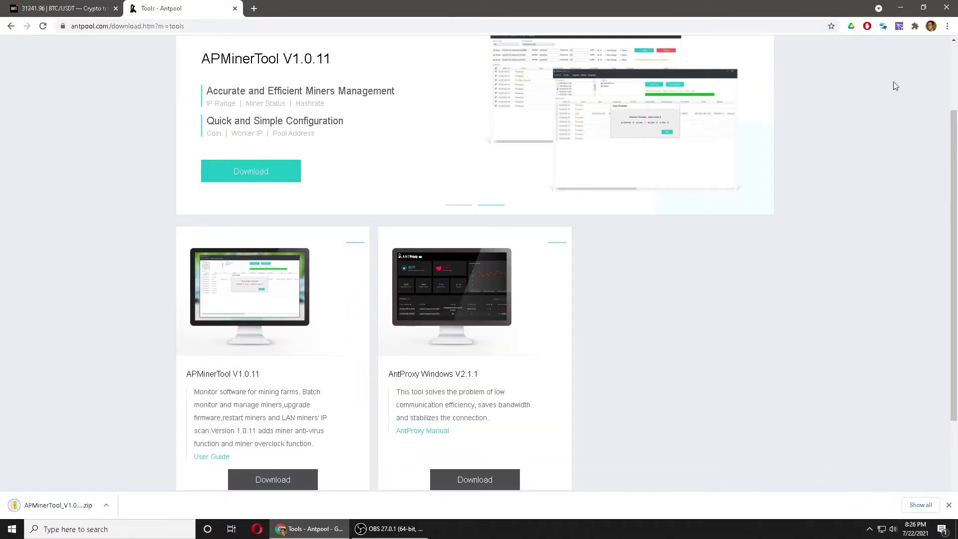
pyautogui.click(946, 26)
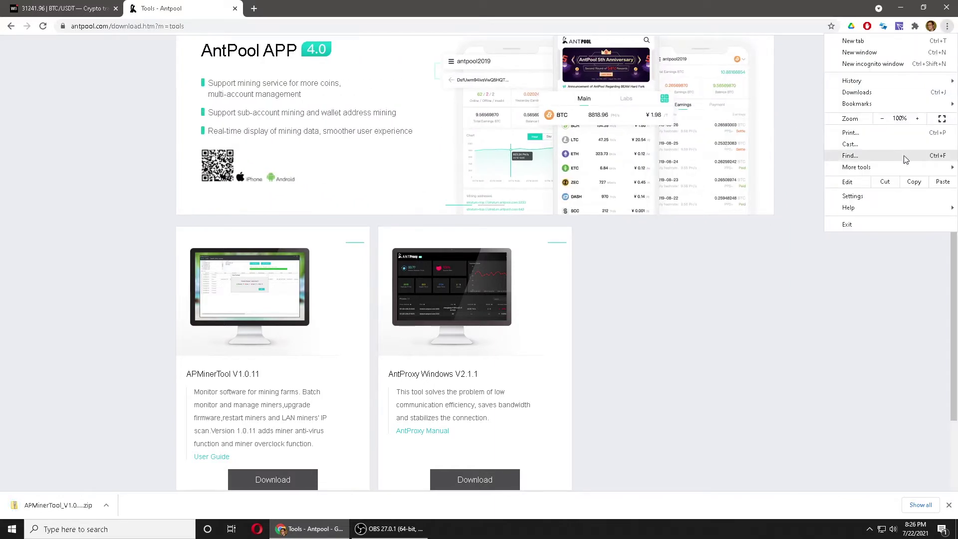
pyautogui.click(883, 94)
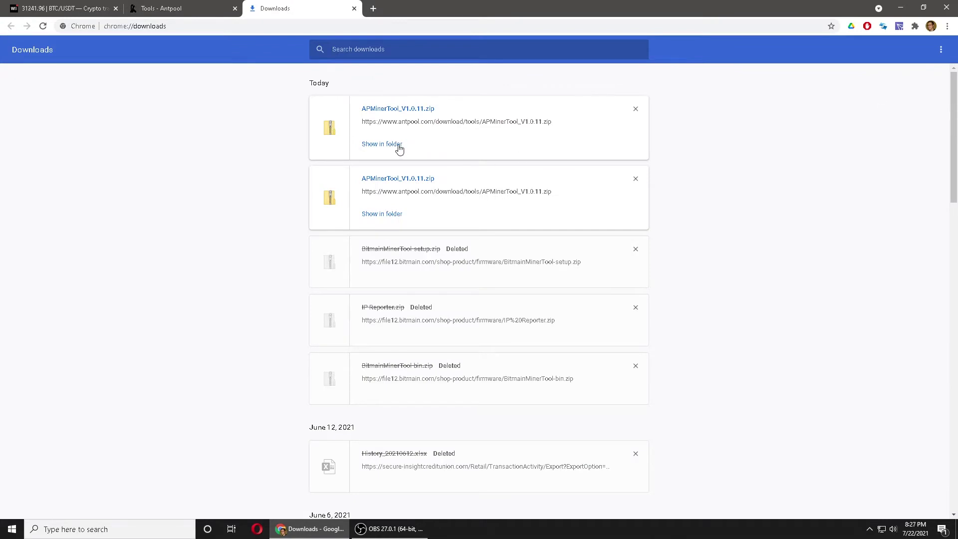
# Show the downloaded zip in its folder and delete the old BitmainMinerTool folders.
pyautogui.click(399, 148)
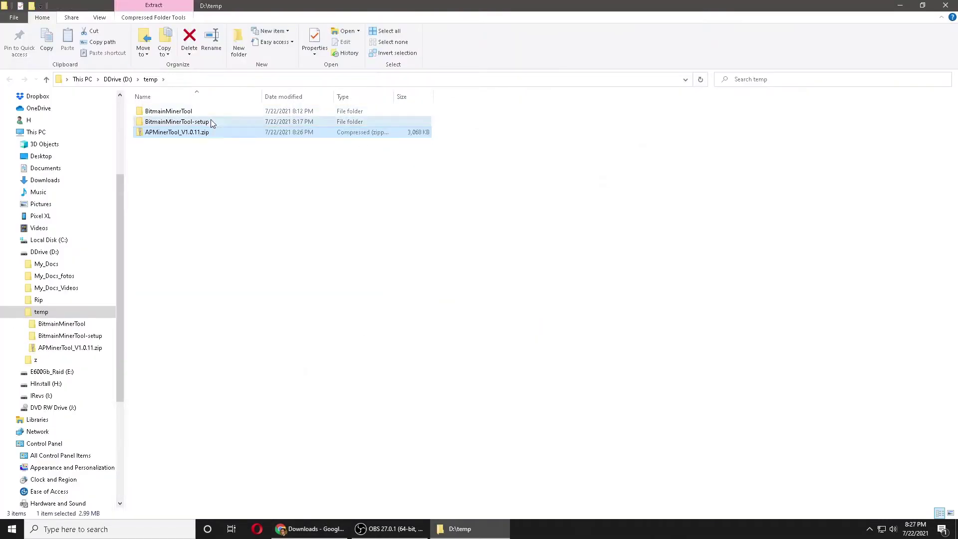
pyautogui.moveTo(211, 120); pyautogui.dragTo(212, 116)
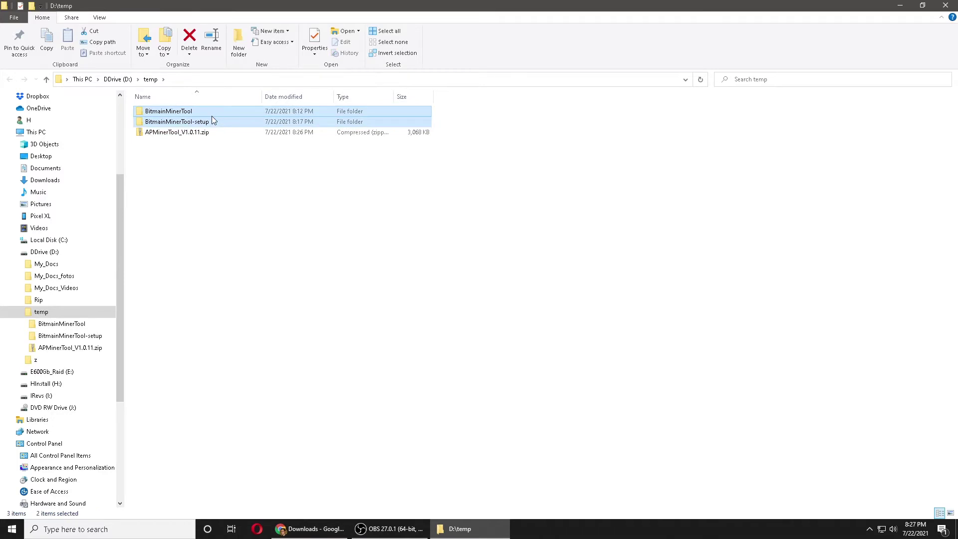
pyautogui.press('Delete')
# Extract APMinerTool_V1.0.11.zip here with 7-Zip.
pyautogui.click(203, 114)
pyautogui.rightClick(203, 114)
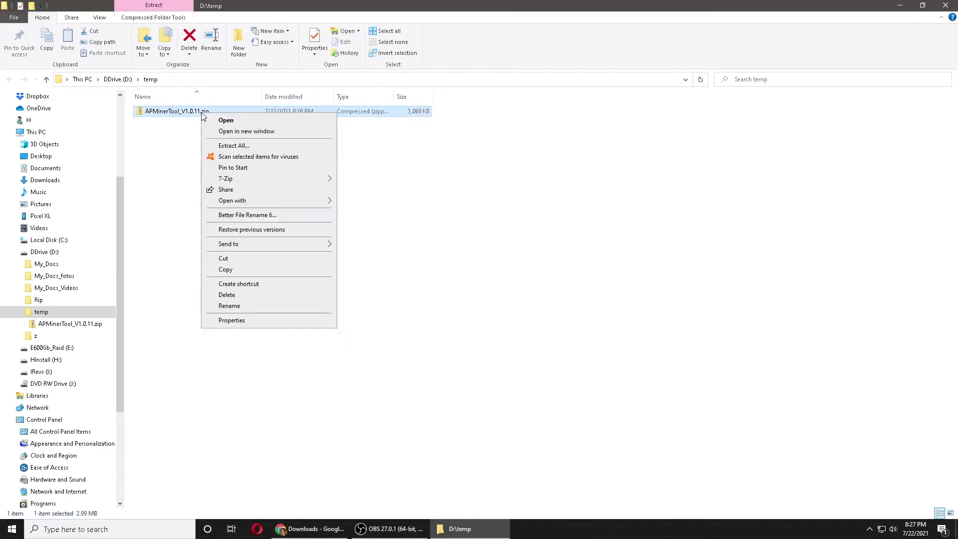
pyautogui.moveTo(250, 178)
pyautogui.click(394, 204)
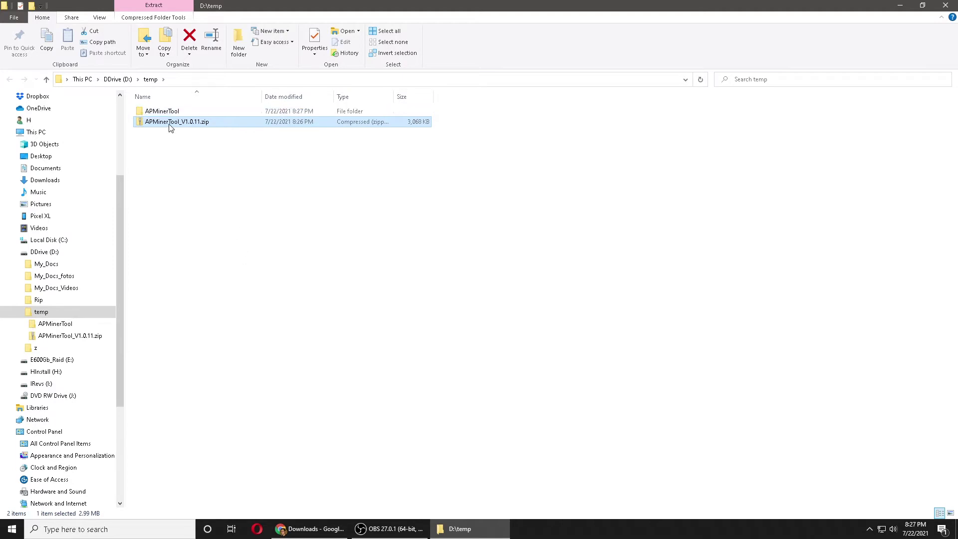
# Launch APMinerTool.exe from the extracted APMinerTool folder.
pyautogui.doubleClick(169, 112)
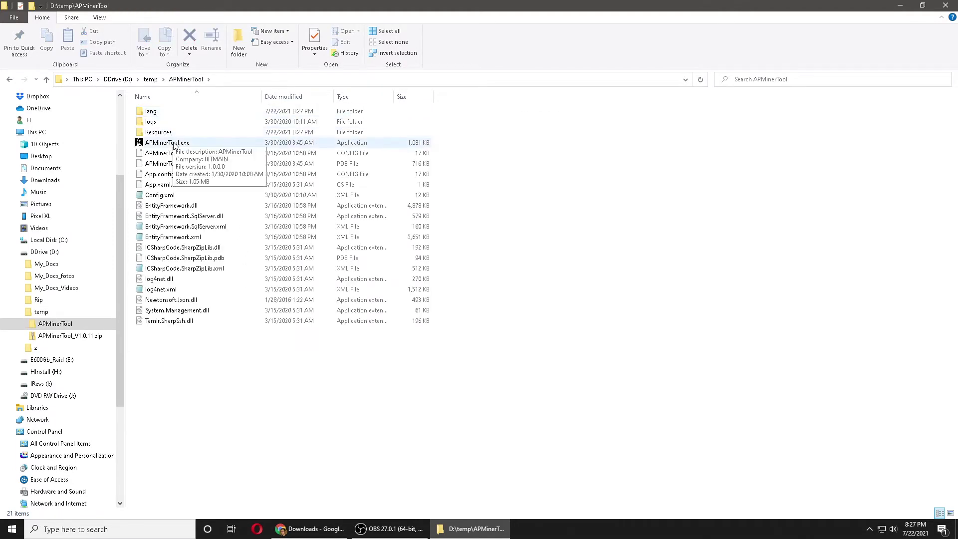
pyautogui.click(174, 145)
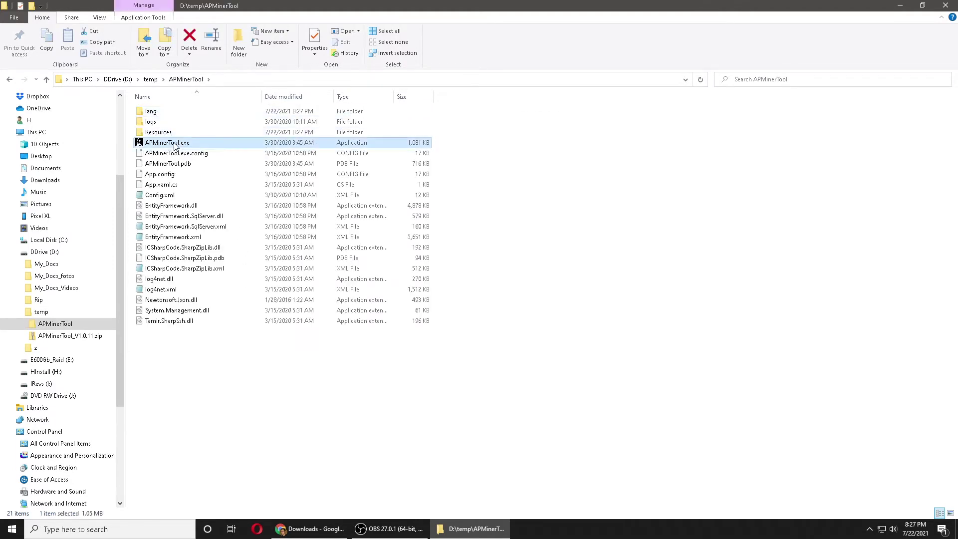
pyautogui.doubleClick(175, 145)
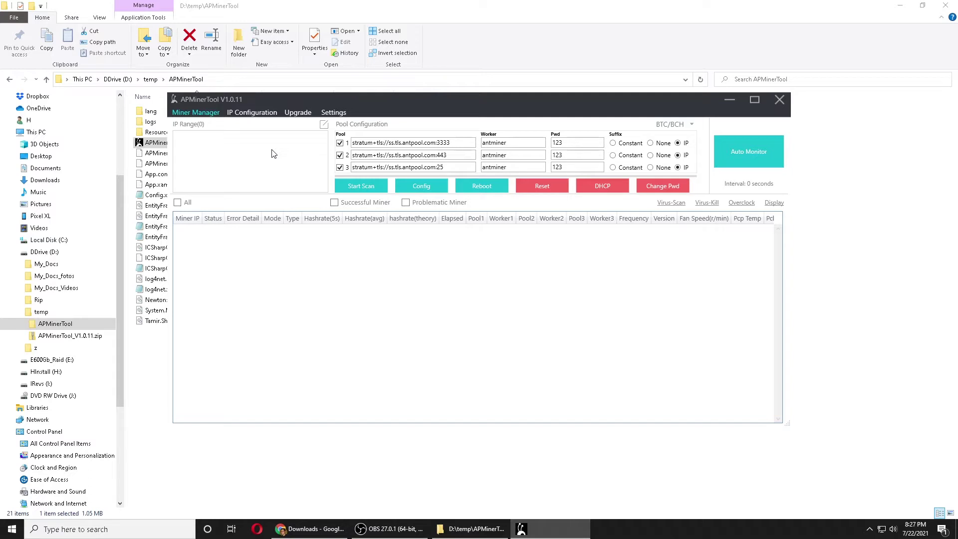
# Open Command Prompt and run ipconfig.
pyautogui.click(97, 523)
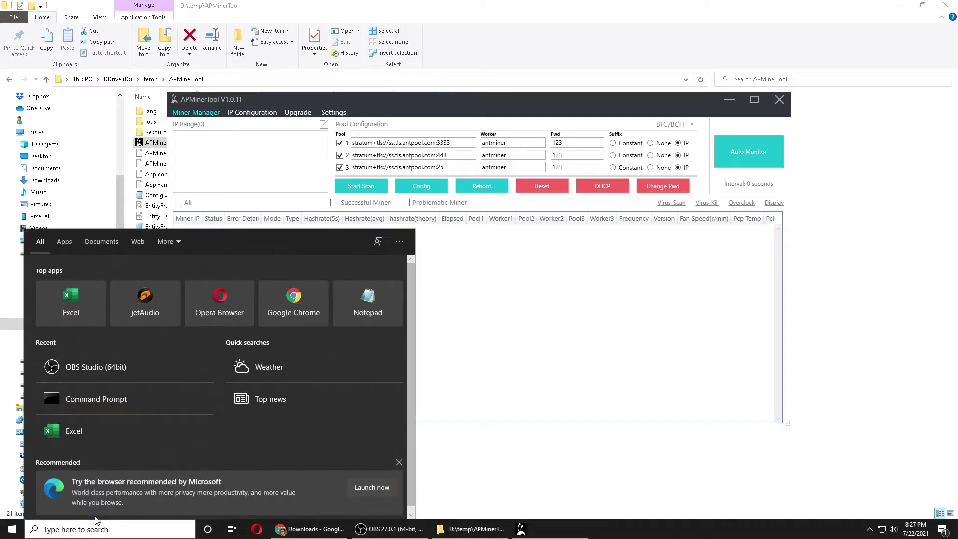
pyautogui.write('c')
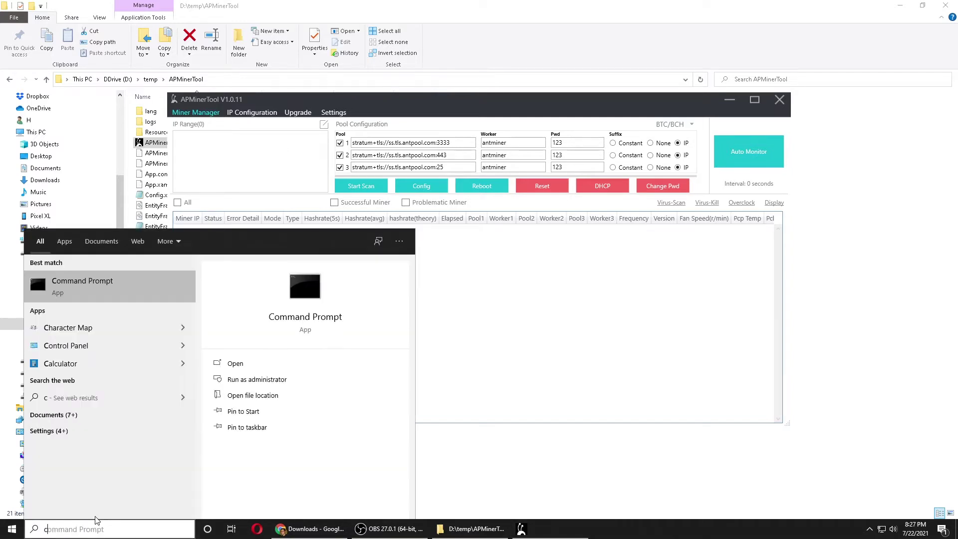
pyautogui.write('md')
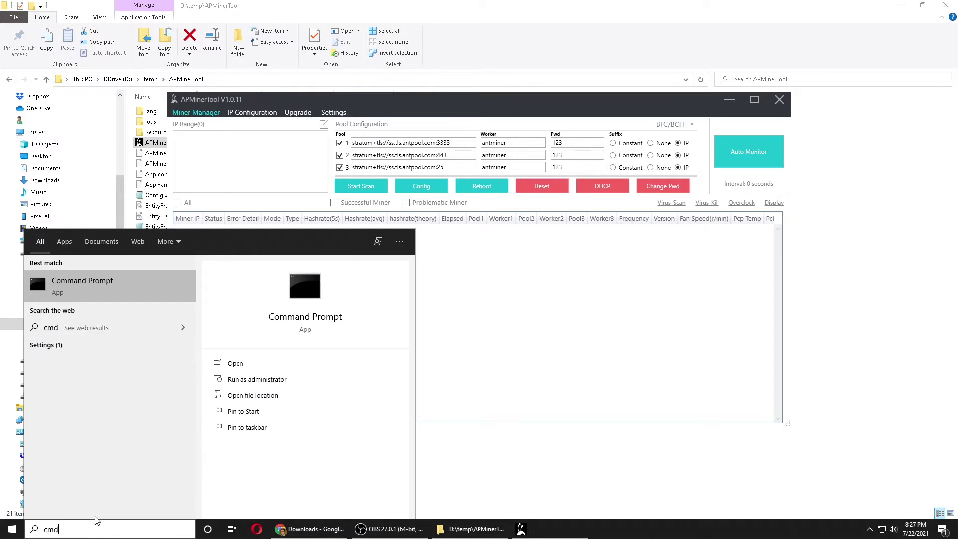
pyautogui.press('Return')
pyautogui.click(197, 192)
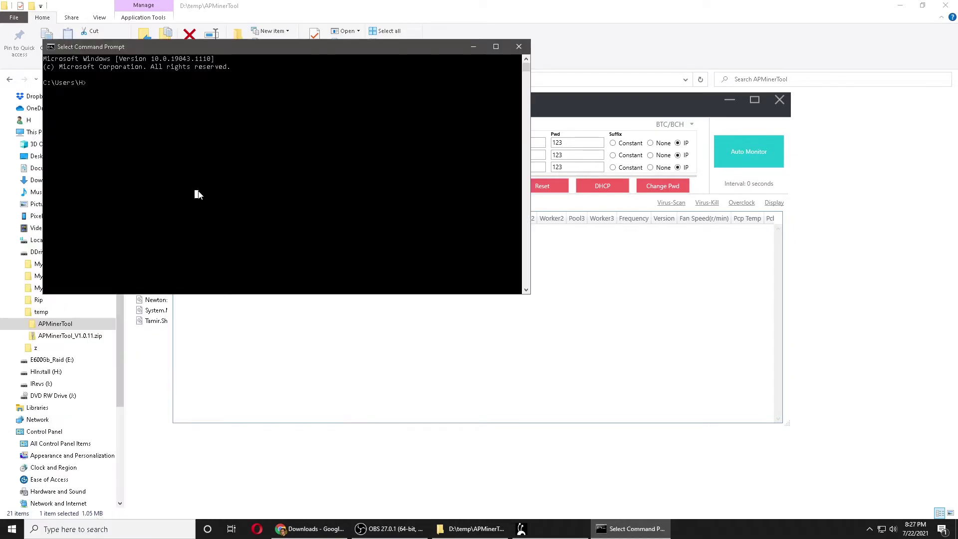
pyautogui.write('ipconfig')
pyautogui.press('Return')
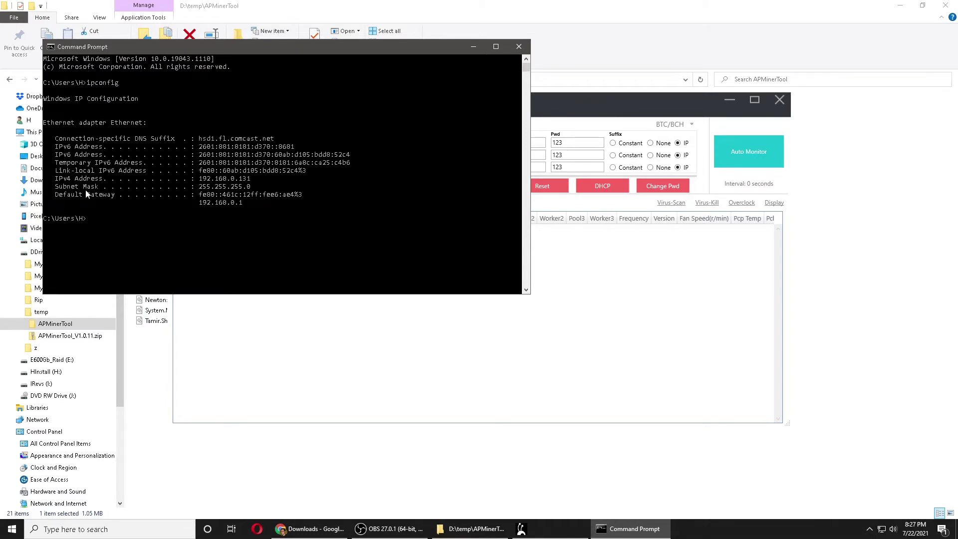
# Note the IPv4 address 192.168.0.131 and return to APMinerTool.
pyautogui.moveTo(56, 183); pyautogui.dragTo(71, 183)
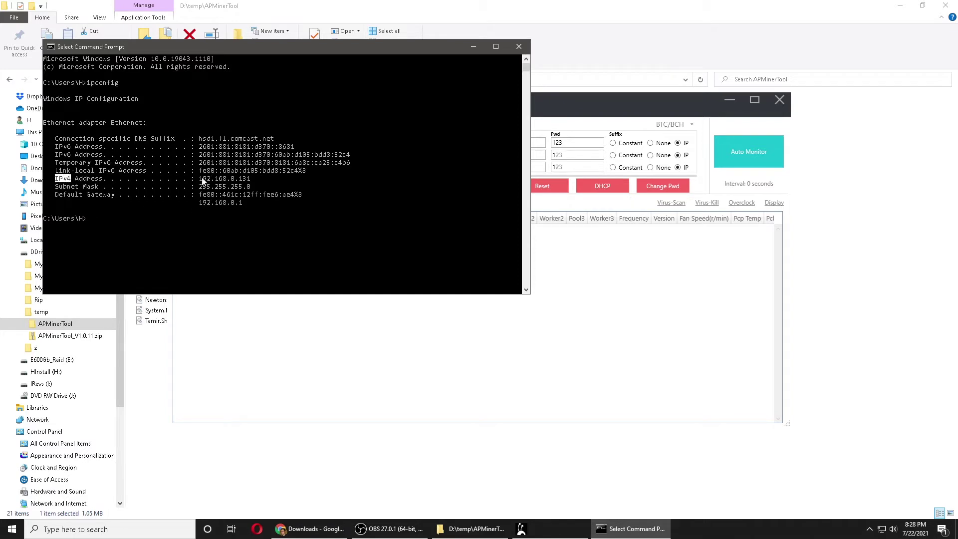
pyautogui.moveTo(196, 178); pyautogui.dragTo(250, 182)
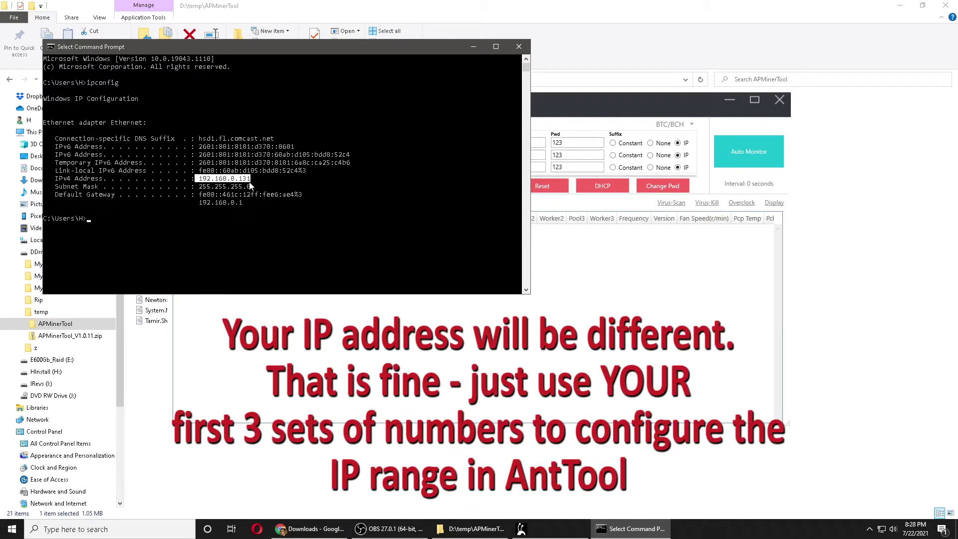
pyautogui.click(220, 179)
pyautogui.click(236, 180)
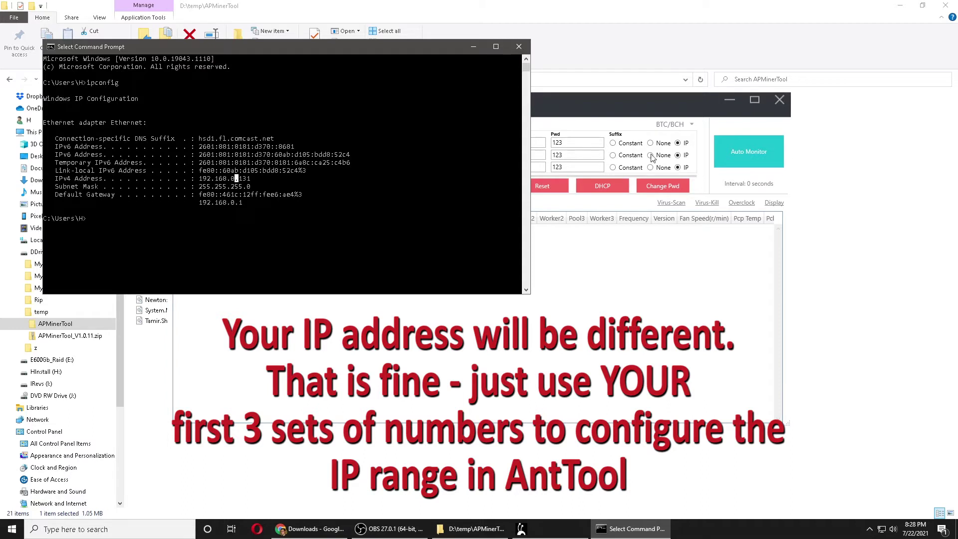
pyautogui.click(631, 117)
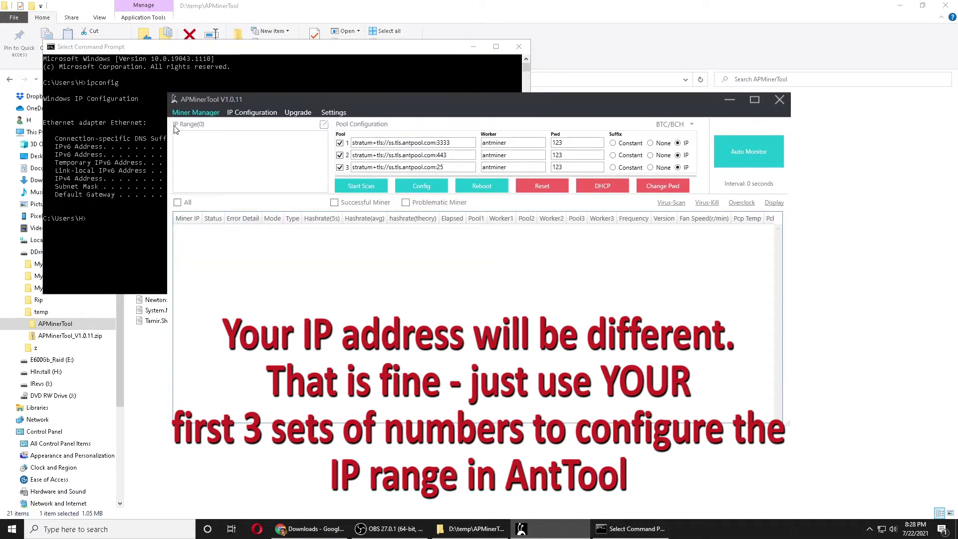
# Add and save a scan IP range from 192.168.0.1 to 192.168.0.254.
pyautogui.click(323, 125)
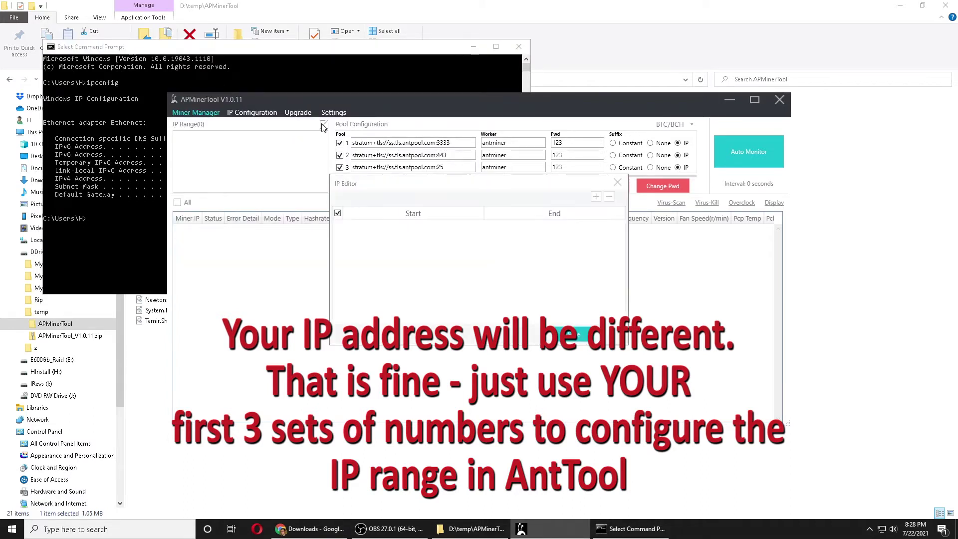
pyautogui.click(597, 199)
pyautogui.click(318, 75)
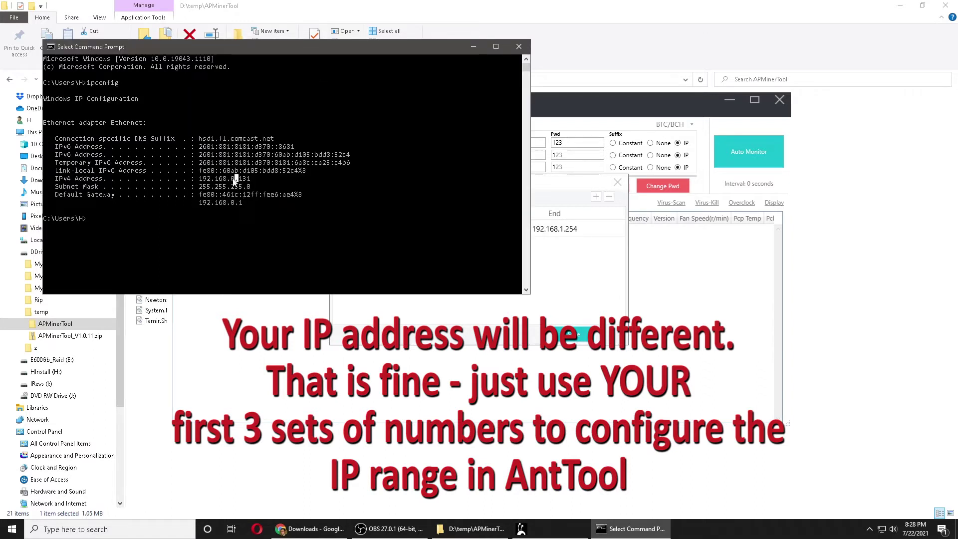
pyautogui.click(554, 272)
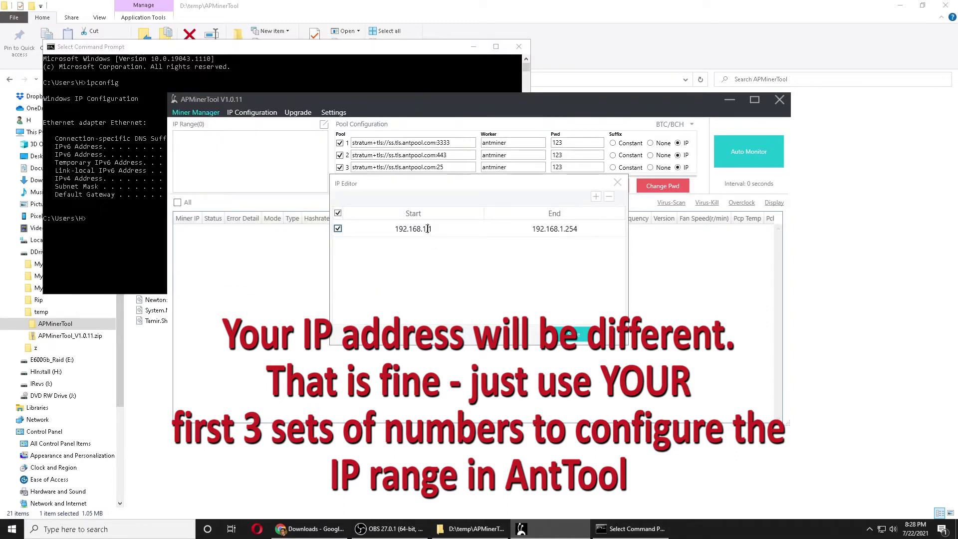
pyautogui.write('0')
pyautogui.click(559, 229)
pyautogui.doubleClick(563, 228)
pyautogui.write('0')
pyautogui.click(582, 336)
pyautogui.click(578, 304)
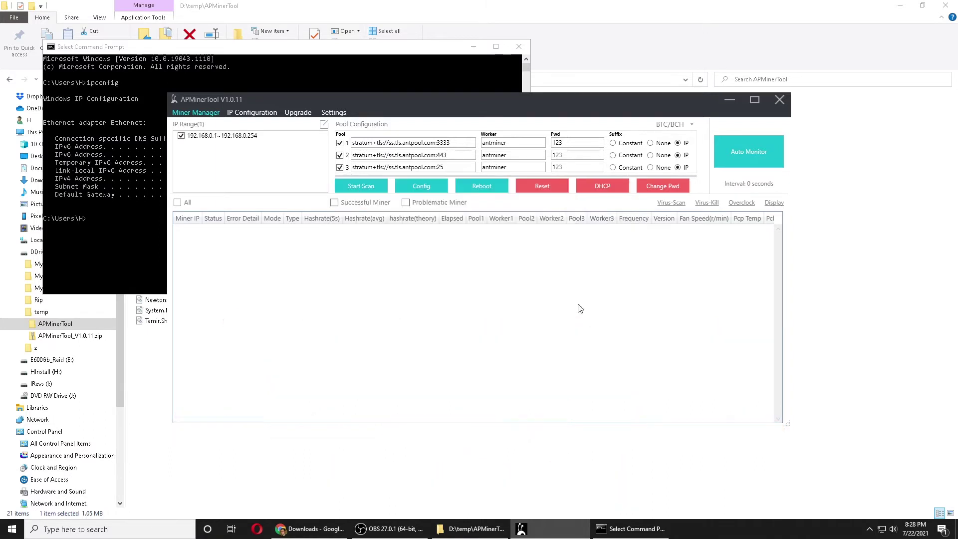
# Scan for miners and locate the Normal Antminer D3 at 192.168.0.21.
pyautogui.click(374, 190)
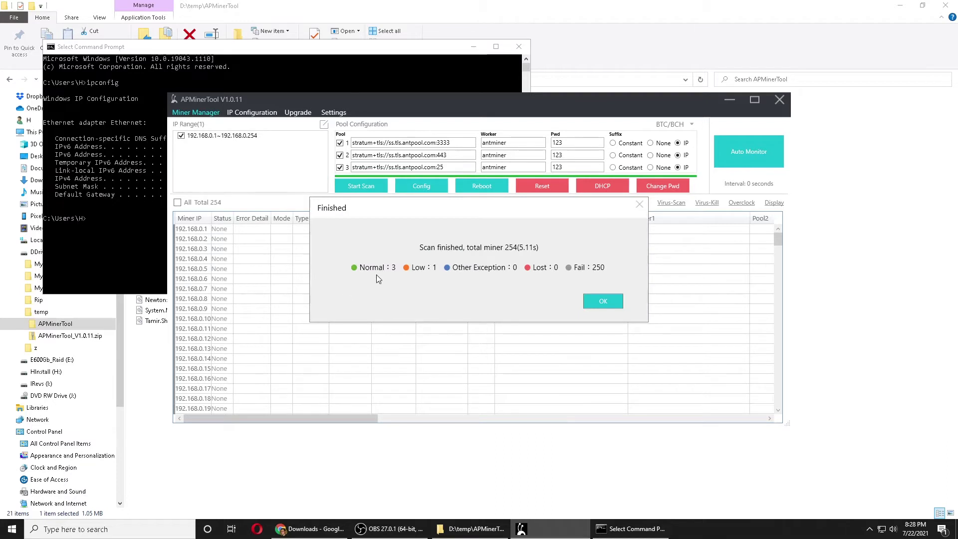
pyautogui.click(592, 301)
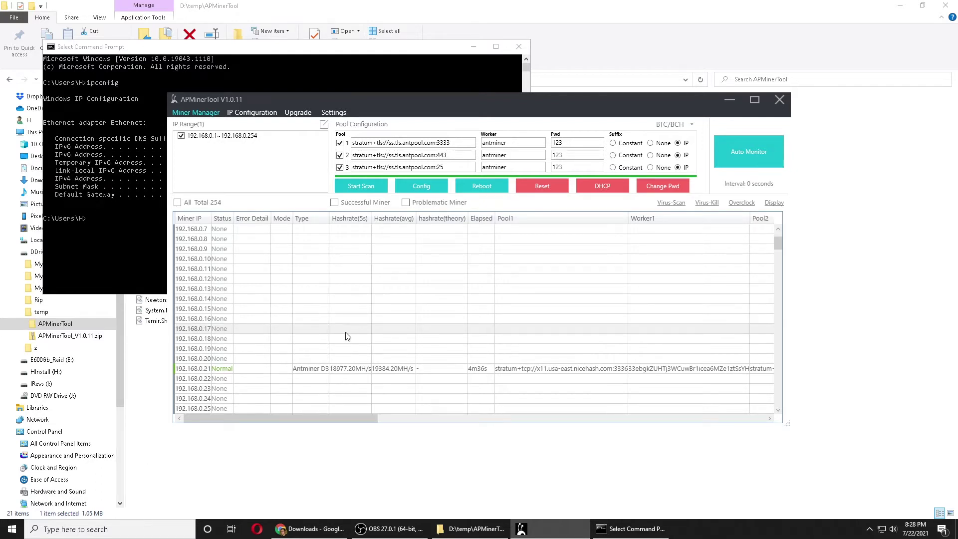
pyautogui.scroll(-12, 344, 350)
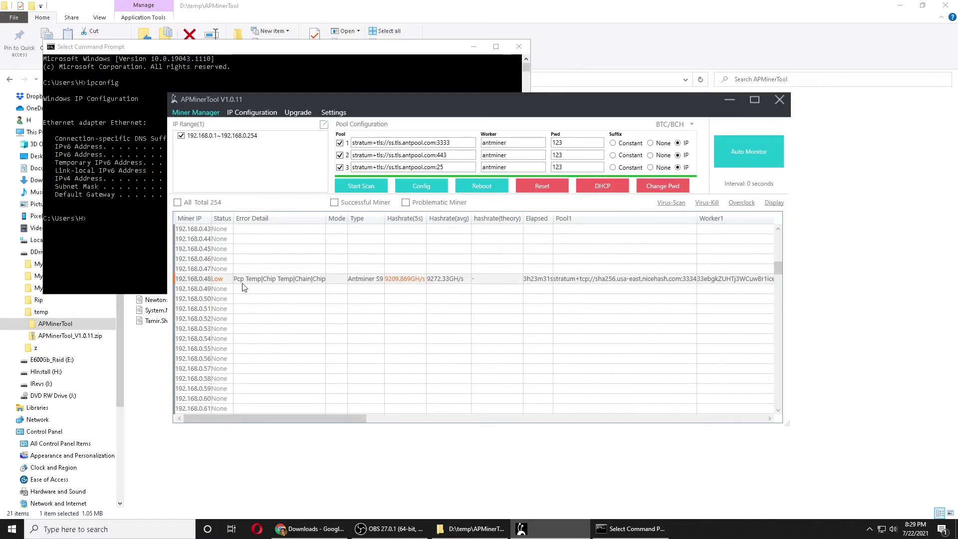
pyautogui.scroll(-16, 337, 304)
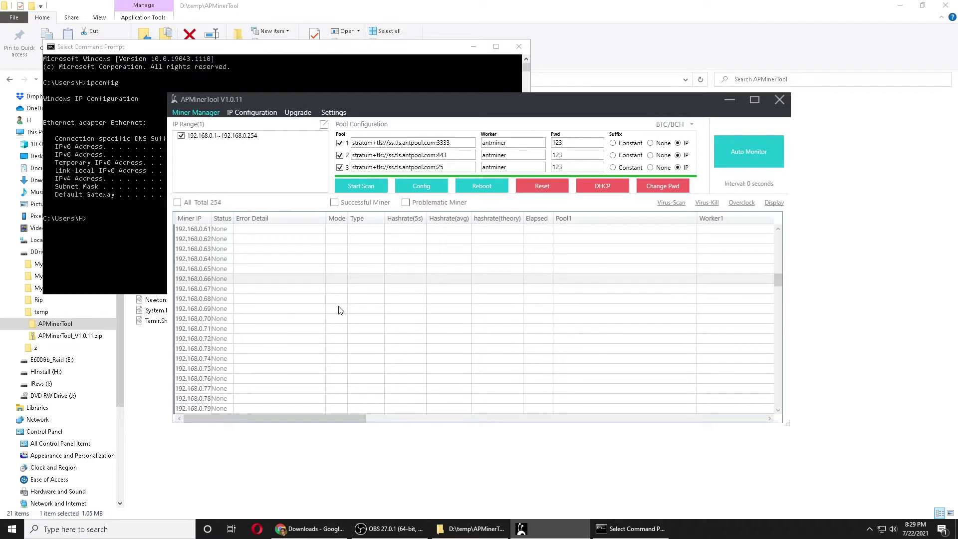
pyautogui.scroll(20, 338, 310)
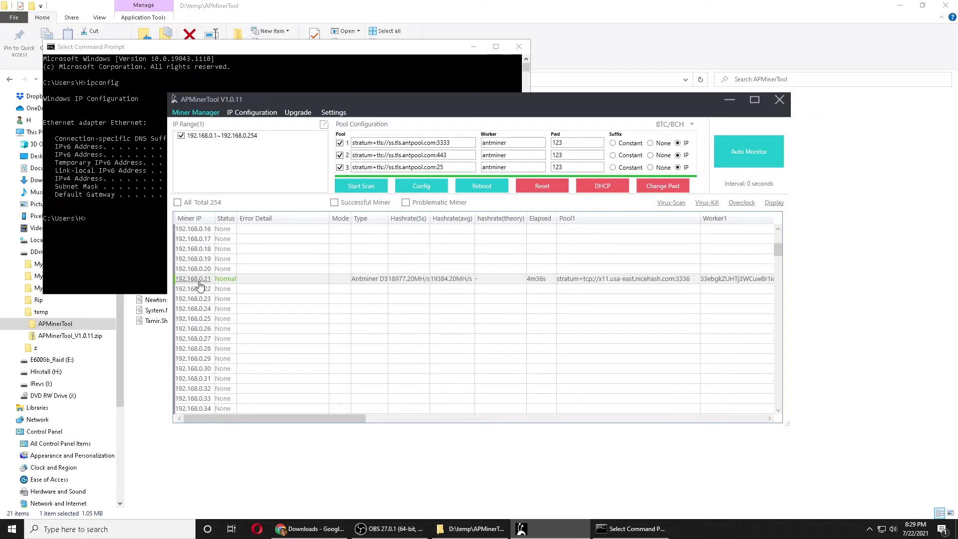
# Close Chrome's Downloads tab and load the miner's address 192.168.0.21.
pyautogui.click(310, 529)
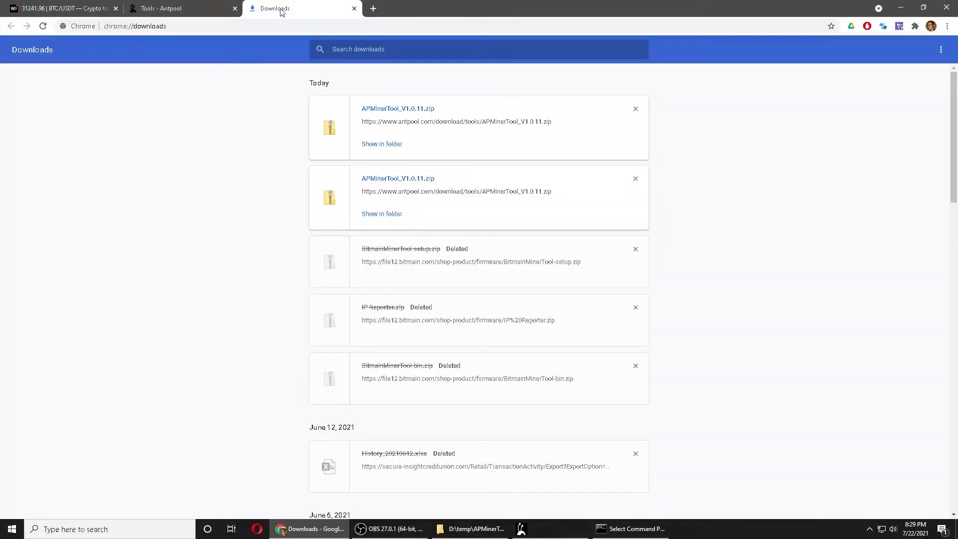
pyautogui.click(354, 8)
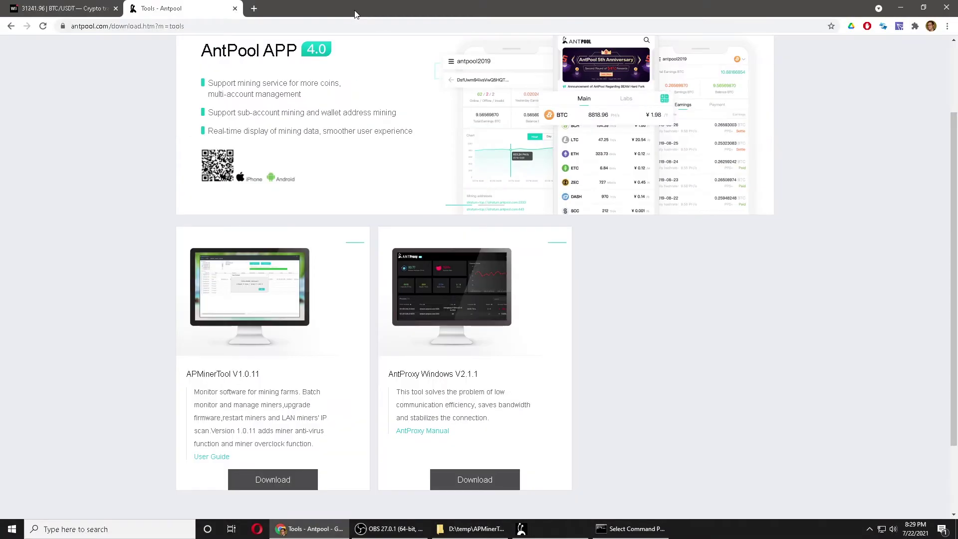
pyautogui.click(202, 27)
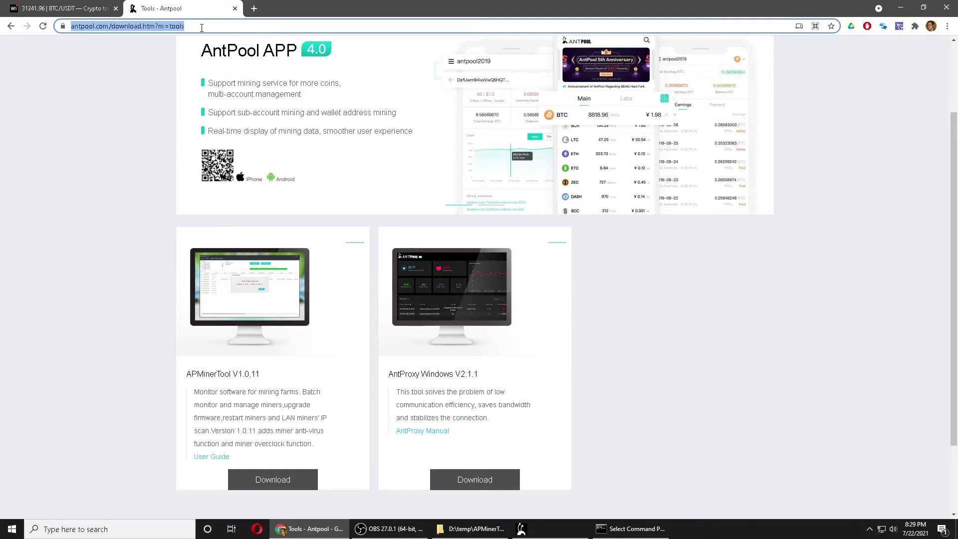
pyautogui.write('192.168.')
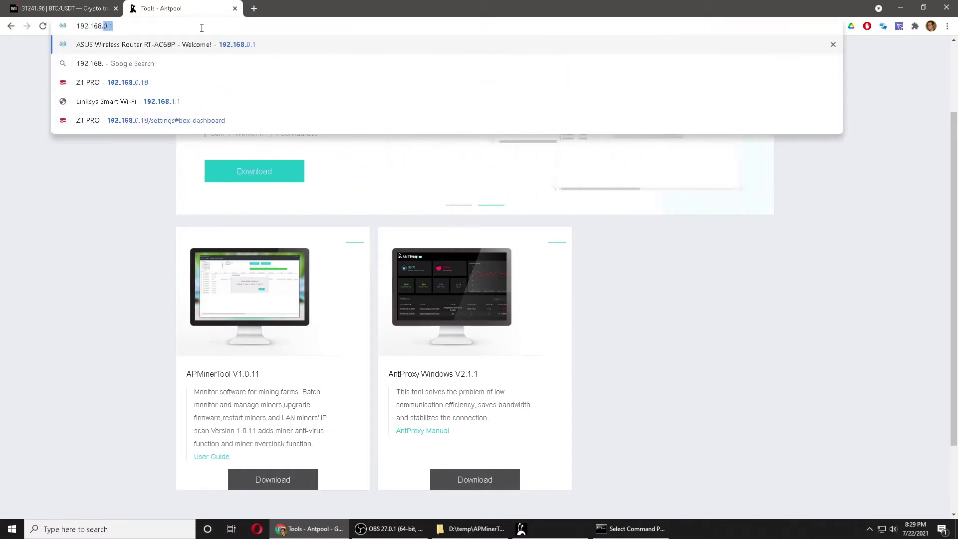
pyautogui.write('0.')
pyautogui.press('BackSpace')
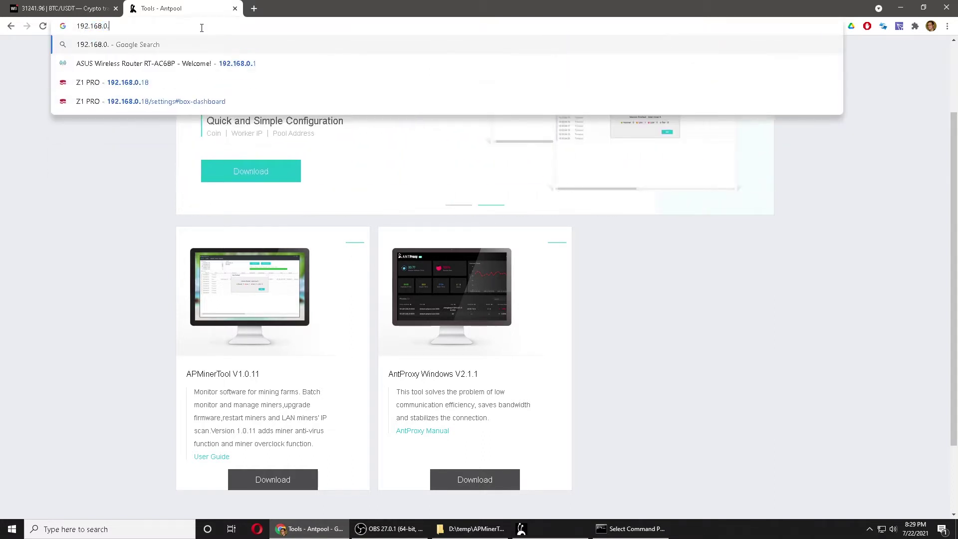
pyautogui.click(576, 534)
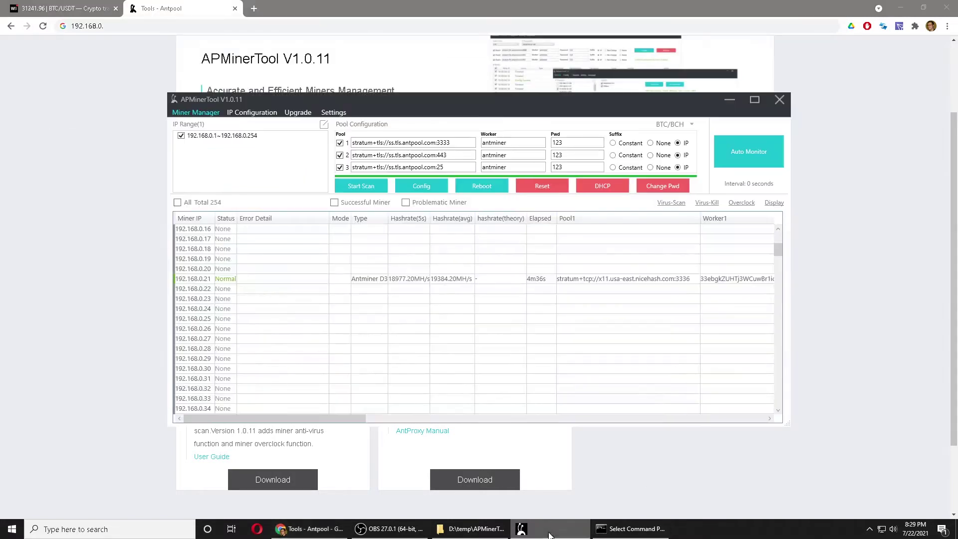
pyautogui.click(120, 27)
pyautogui.write('21')
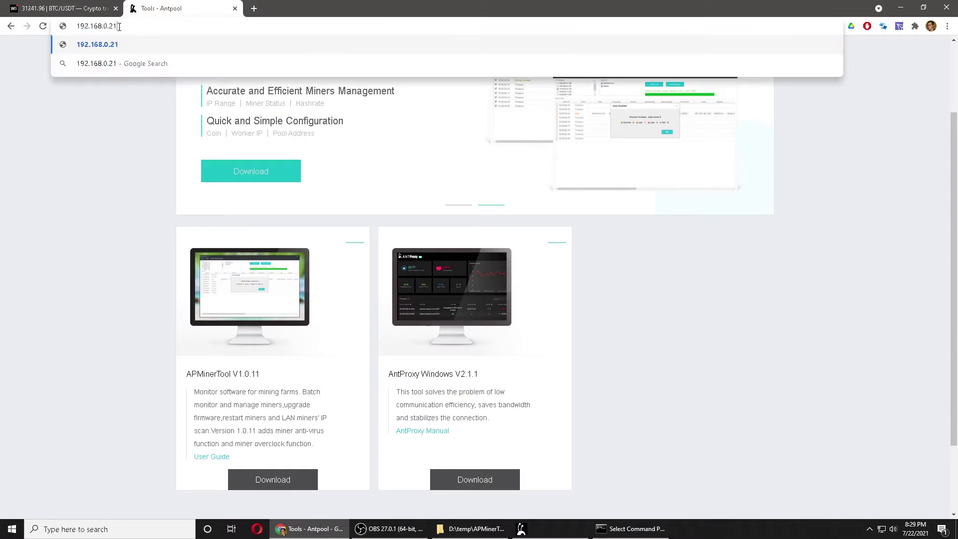
pyautogui.press('Return')
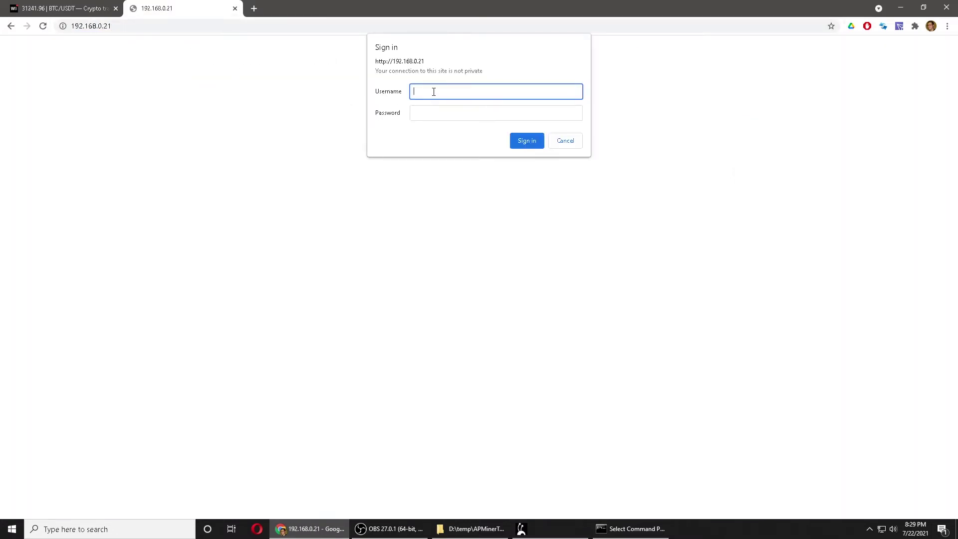
# Sign in to the miner with its username and password, save the login, and view Miner Status.
pyautogui.write('root')
pyautogui.press('Tab')
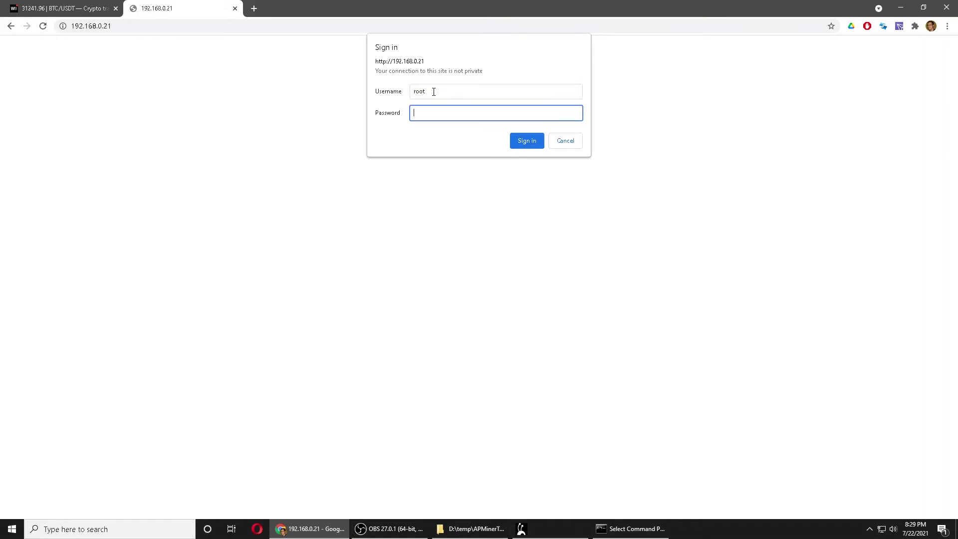
pyautogui.write('root')
pyautogui.click(524, 144)
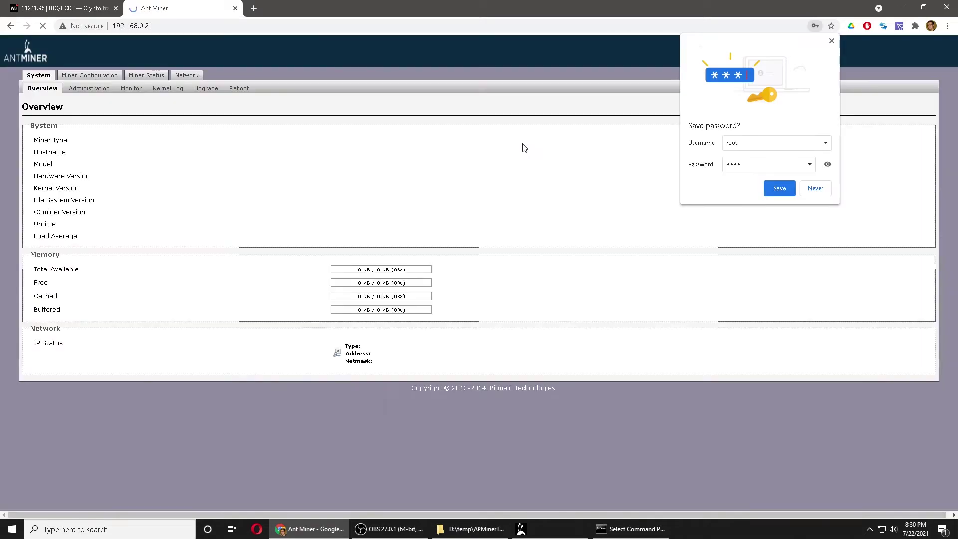
pyautogui.click(780, 188)
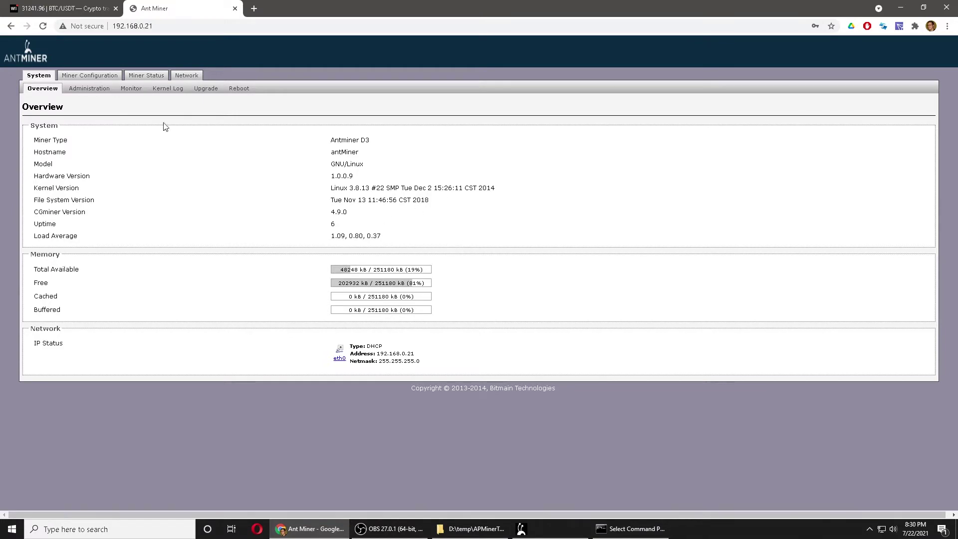
pyautogui.click(151, 79)
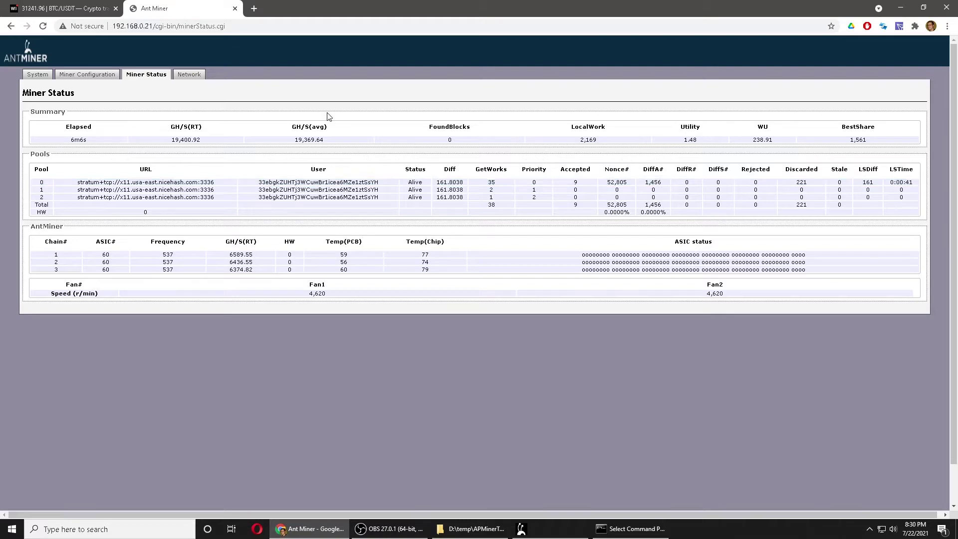
# Review the three pools at x11.usa-east.nicehash.com:3336 in Miner Configuration, then launch Opera.
pyautogui.click(94, 75)
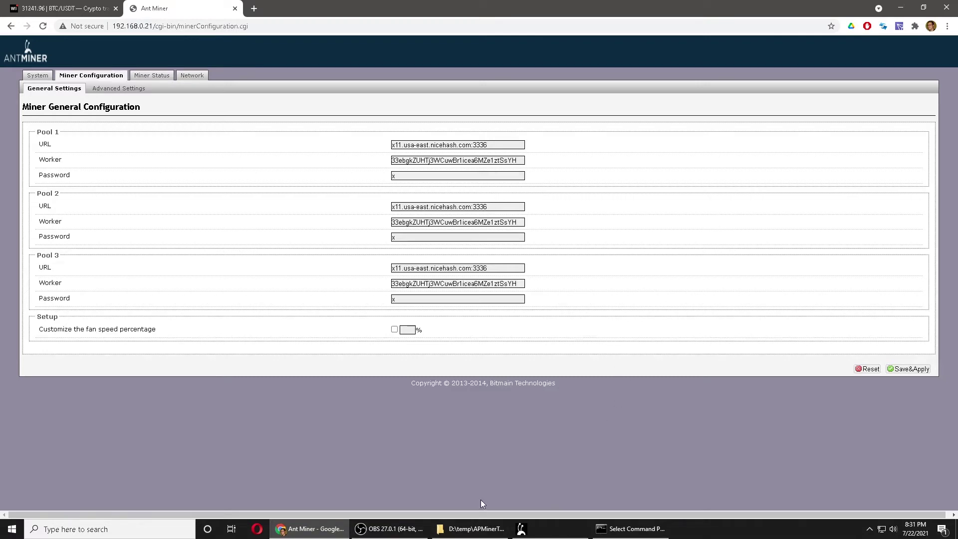
pyautogui.click(256, 529)
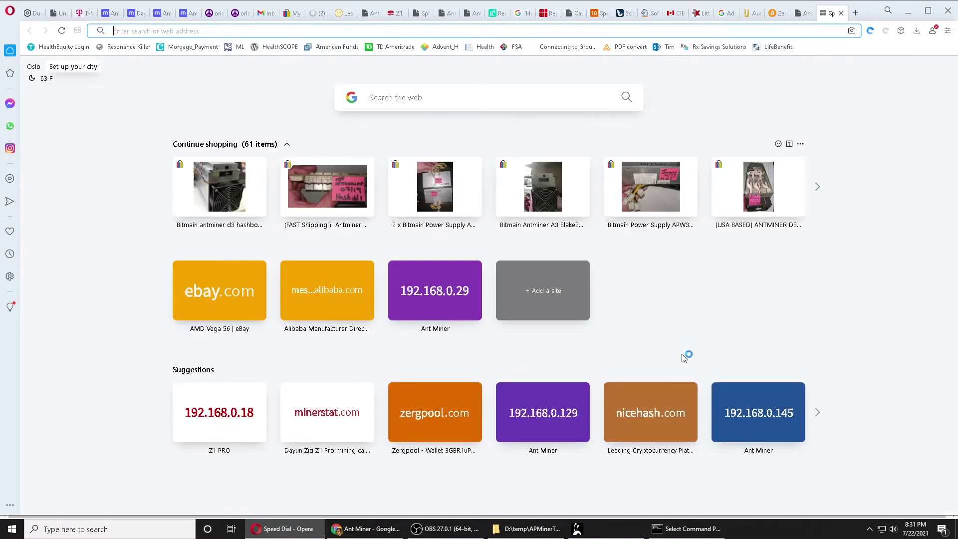
# Close the extra tab, inspect the first rig's details, then open NiceHash's add-miner options.
pyautogui.click(841, 15)
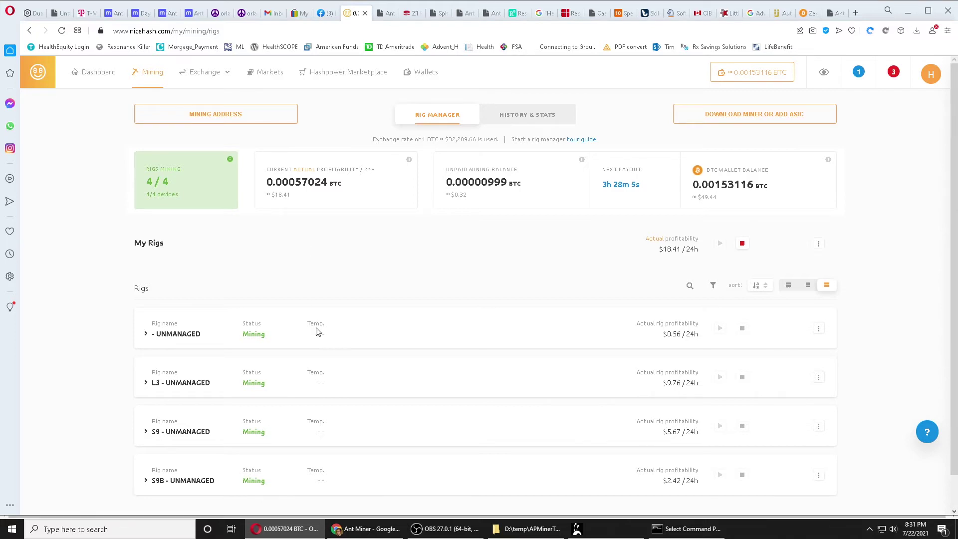
pyautogui.scroll(-2, 222, 354)
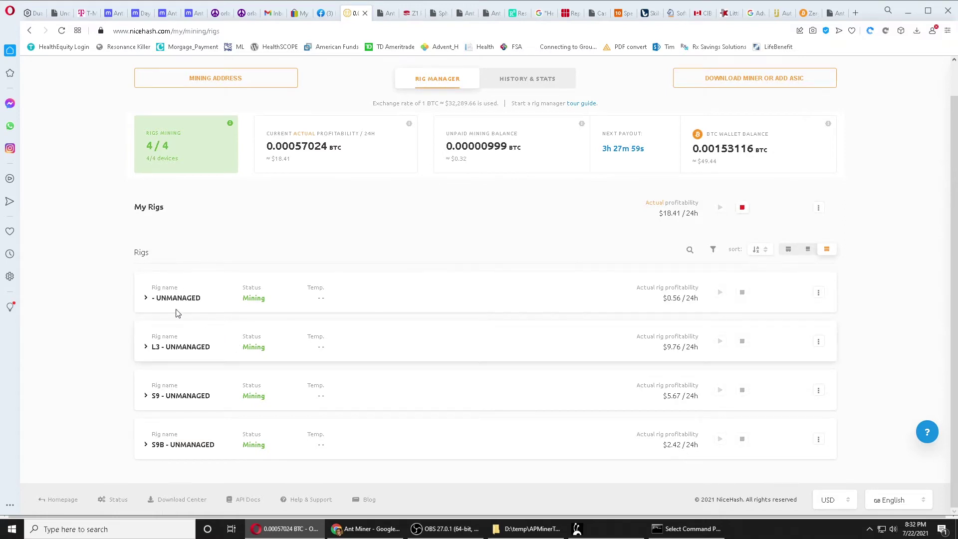
pyautogui.click(157, 298)
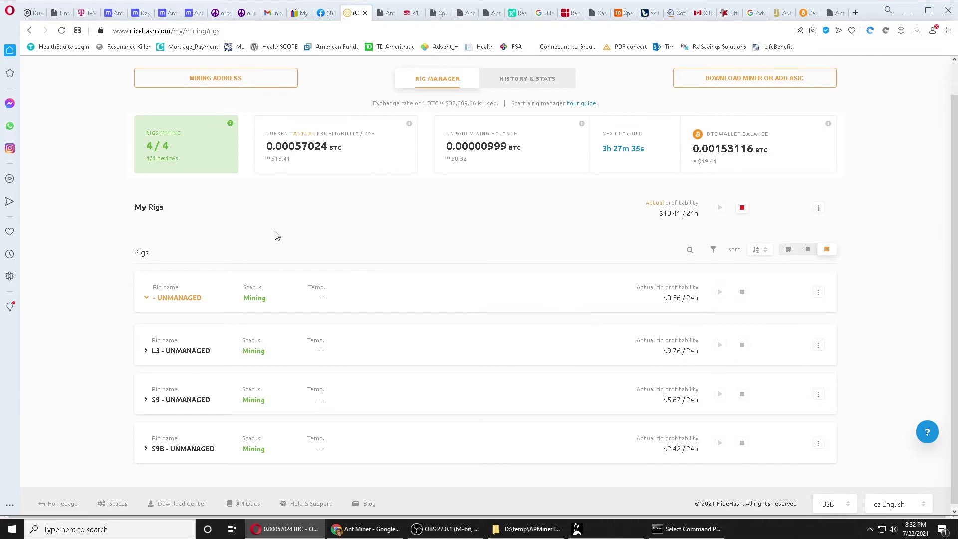
pyautogui.scroll(1, 317, 239)
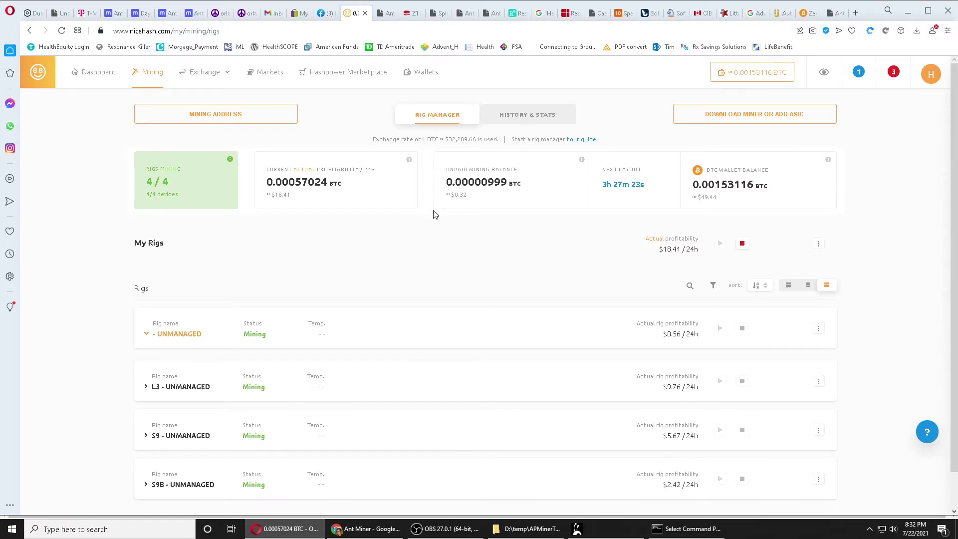
pyautogui.click(755, 117)
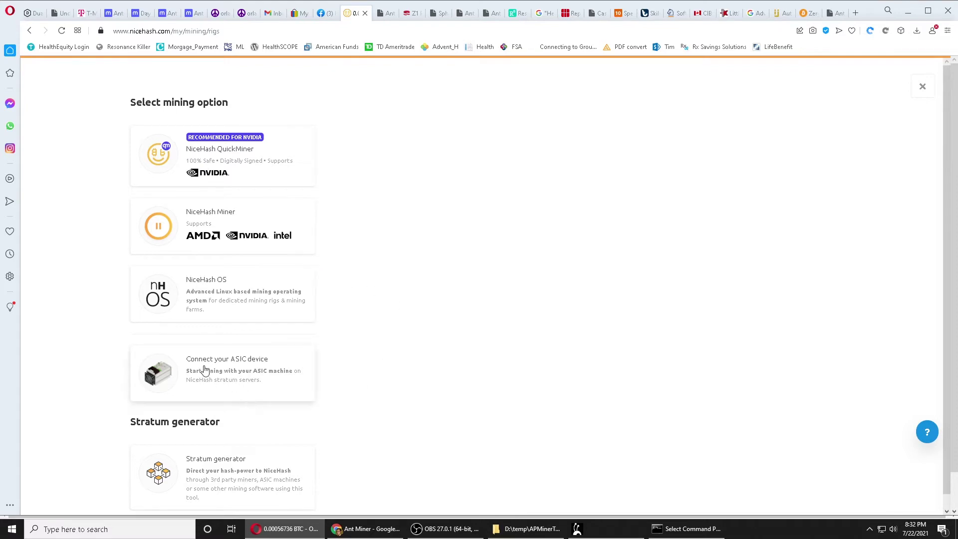
# Start an ASIC connection for a BITMAIN AntMiner D3 with worker name StevesCar.
pyautogui.scroll(-1, 202, 369)
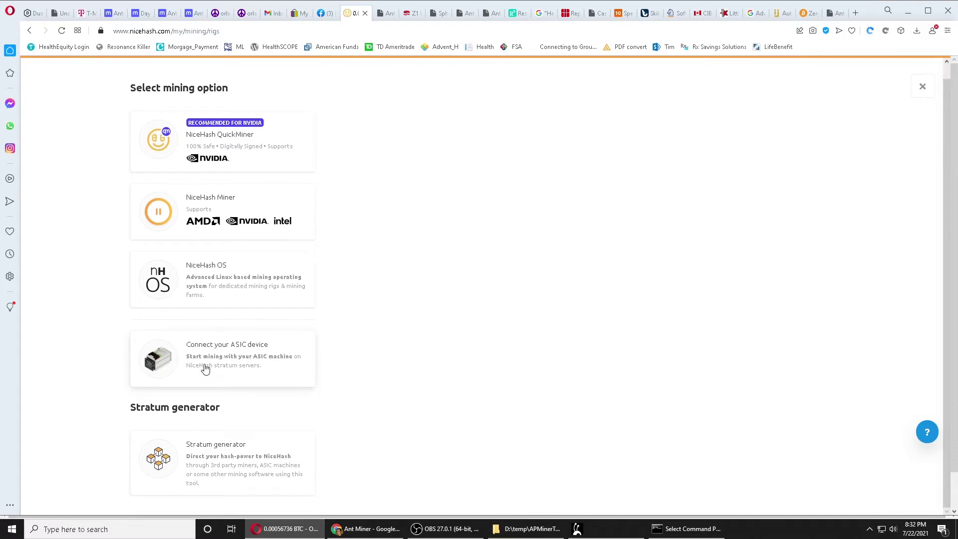
pyautogui.click(235, 348)
pyautogui.click(403, 176)
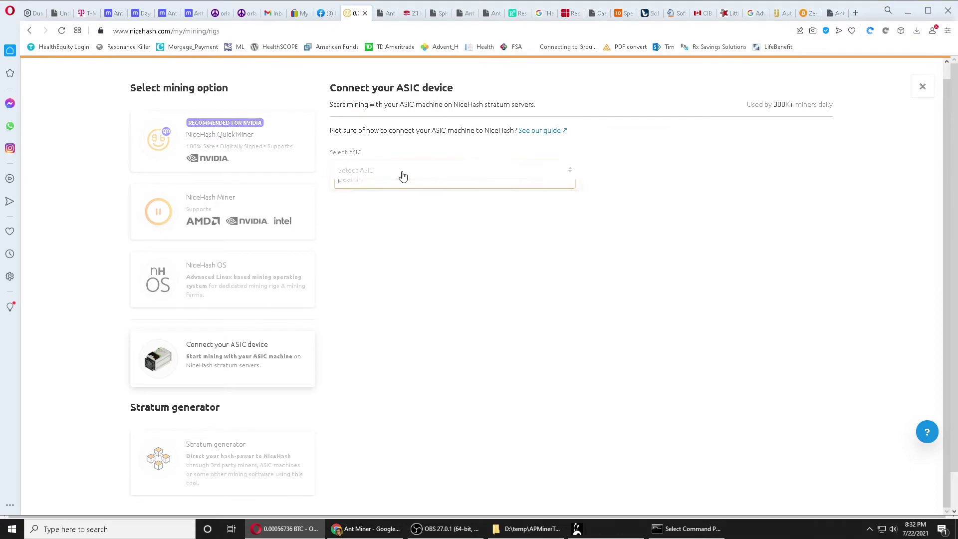
pyautogui.scroll(-1, 417, 251)
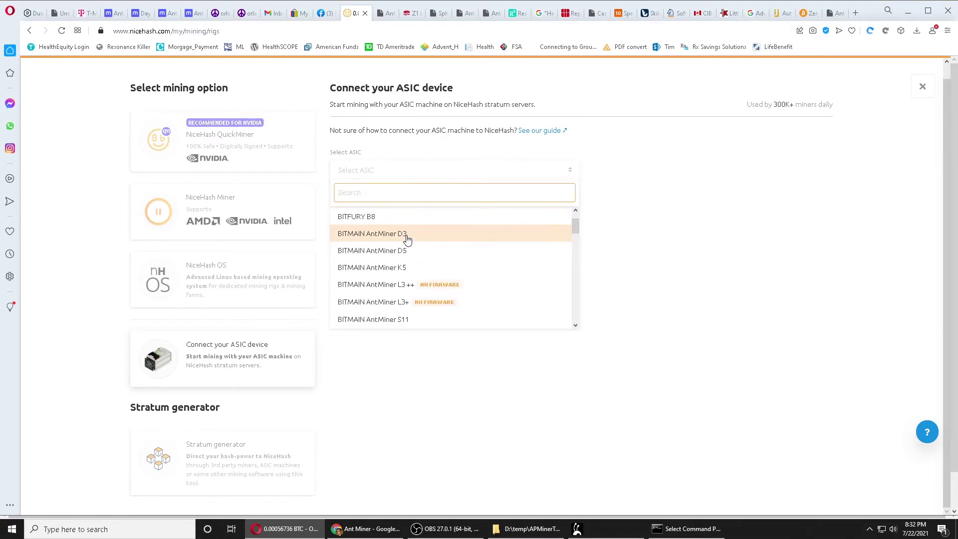
pyautogui.click(406, 234)
pyautogui.click(372, 235)
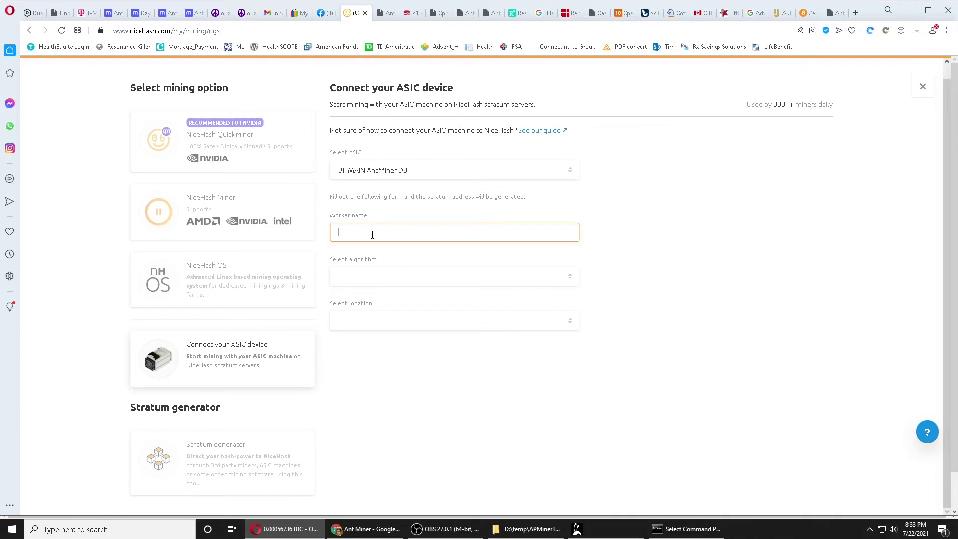
pyautogui.write('StevesCar')
# Choose X11 and USA - East, then copy the generated stratum URL.
pyautogui.click(406, 277)
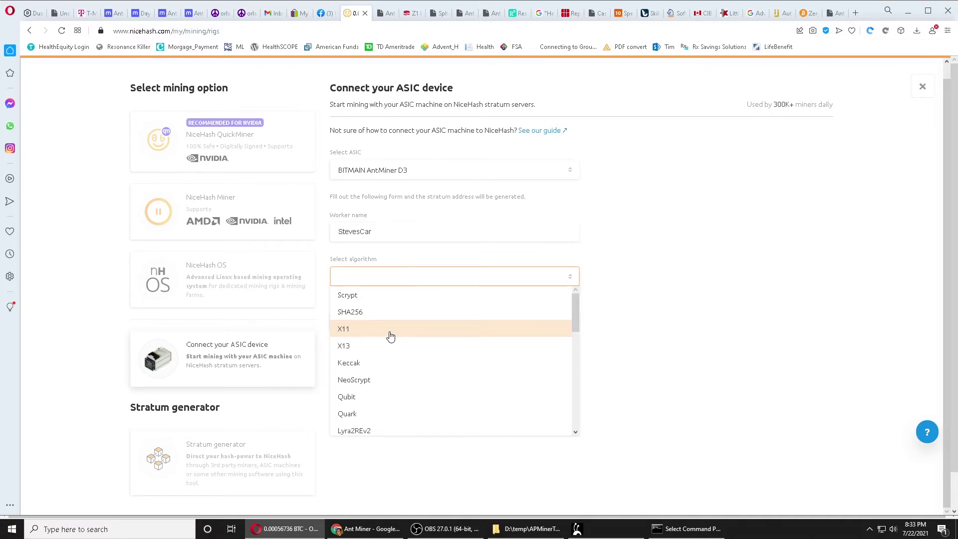
pyautogui.click(390, 337)
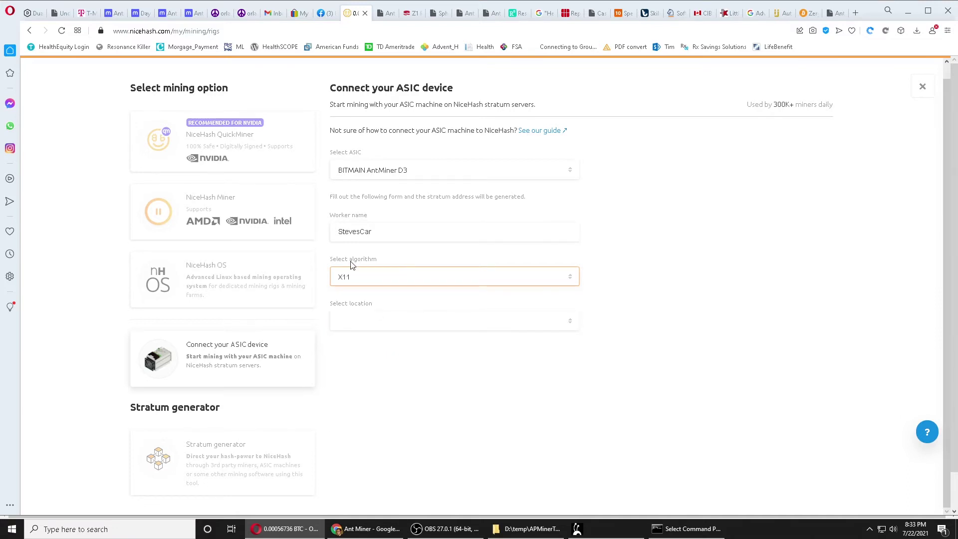
pyautogui.click(371, 321)
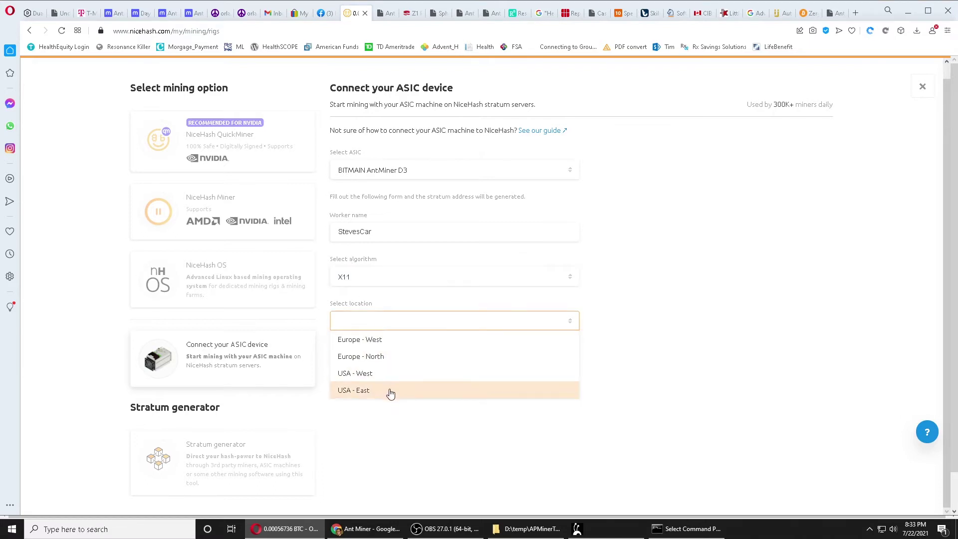
pyautogui.click(390, 394)
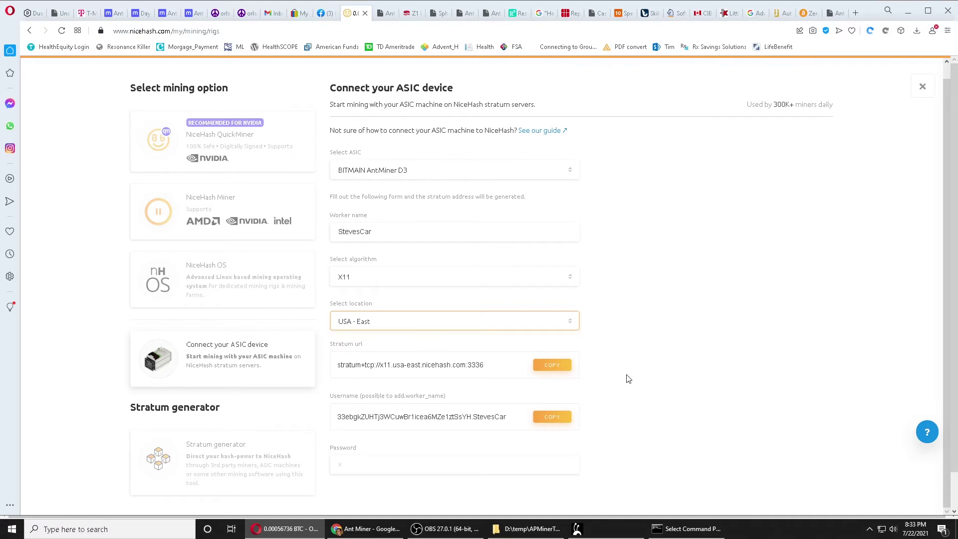
pyautogui.click(552, 368)
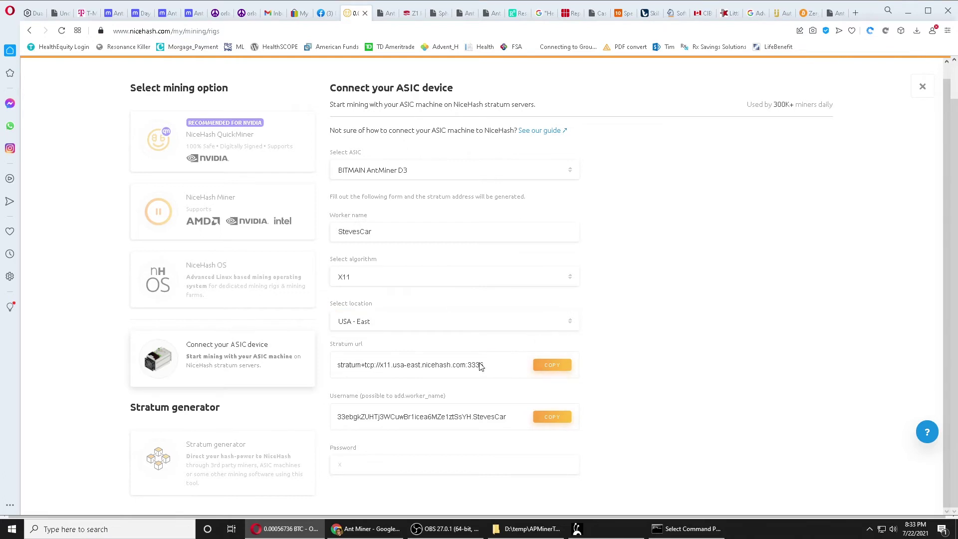
pyautogui.click(837, 17)
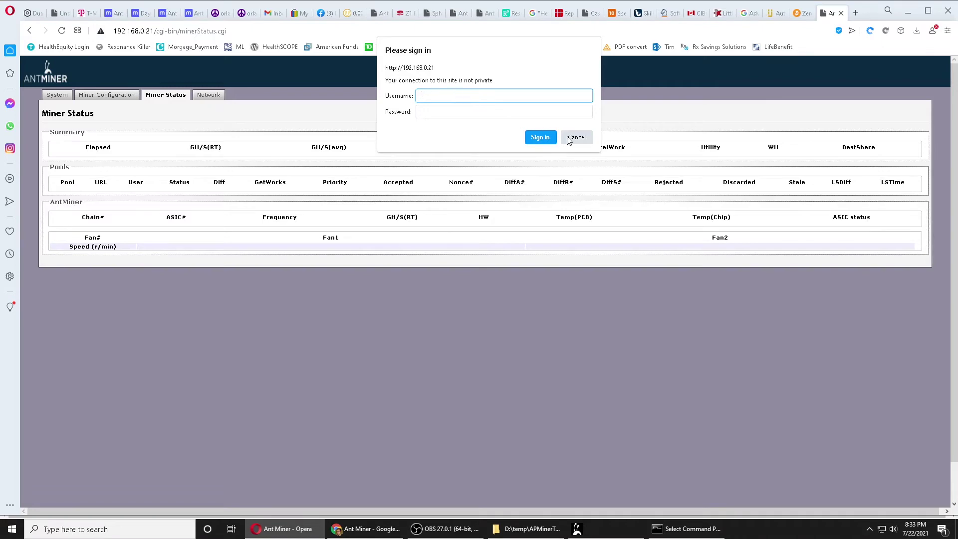
pyautogui.click(371, 528)
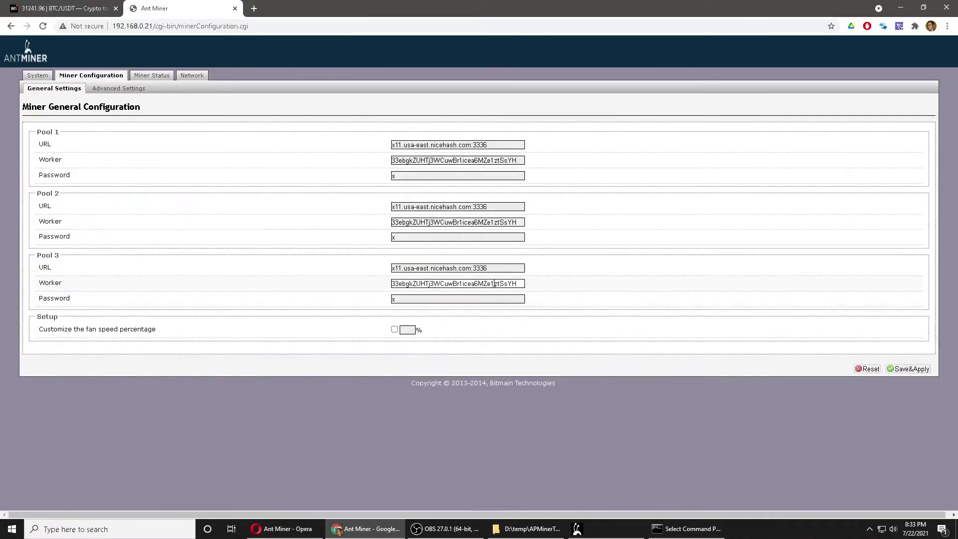
pyautogui.moveTo(494, 149); pyautogui.dragTo(368, 154)
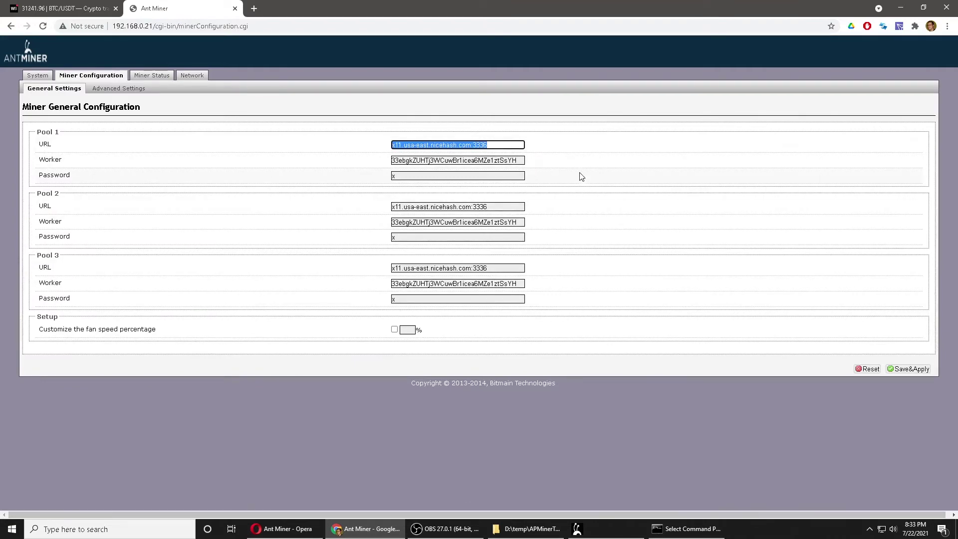
pyautogui.hotkey('ctrl', 'v')
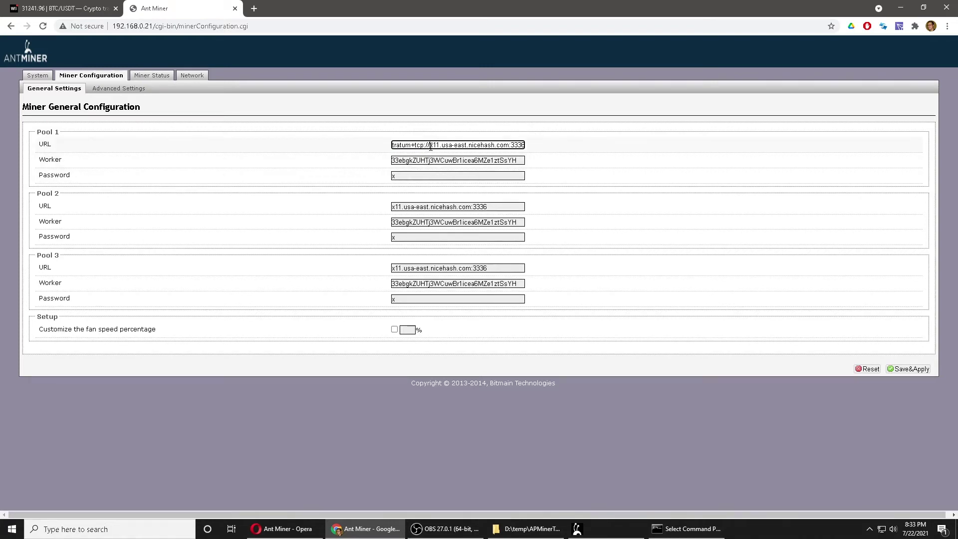
pyautogui.moveTo(431, 147); pyautogui.dragTo(349, 151)
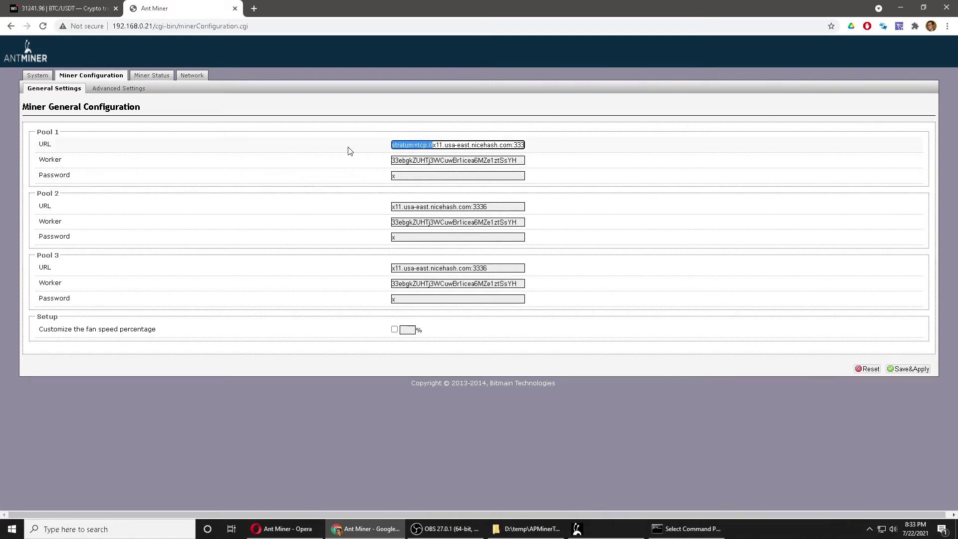
pyautogui.press('Delete')
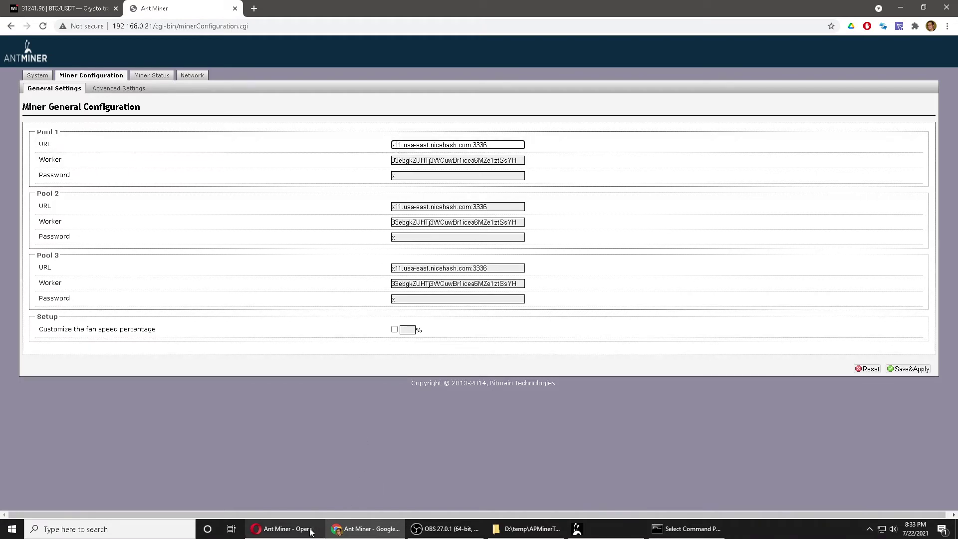
pyautogui.click(282, 528)
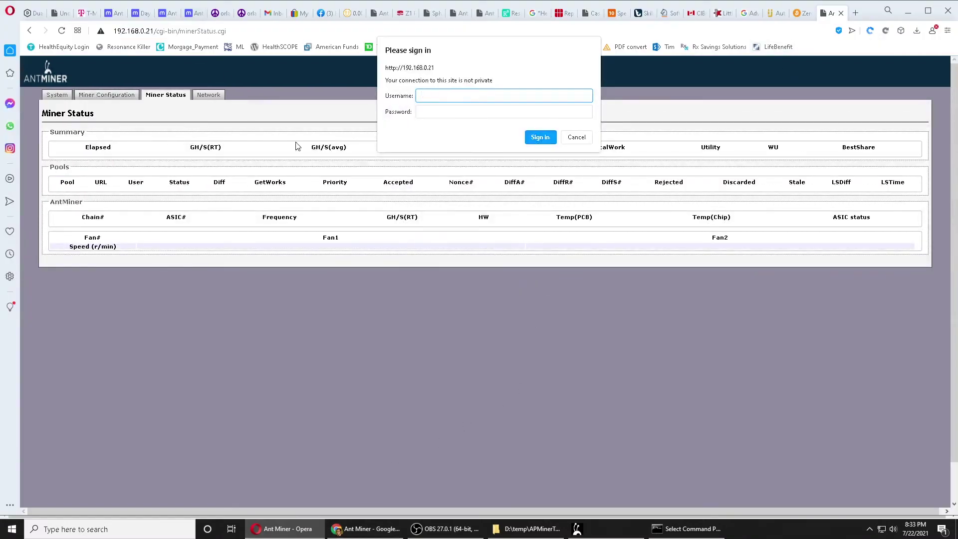
# Copy NiceHash's generated pool username ending in .StevesCar for the Antminer pool page.
pyautogui.click(350, 14)
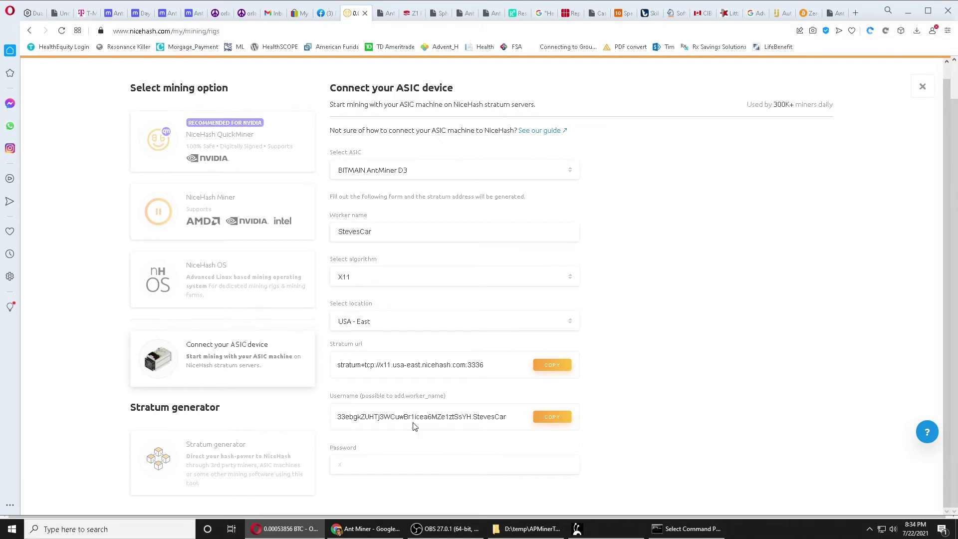
pyautogui.click(547, 418)
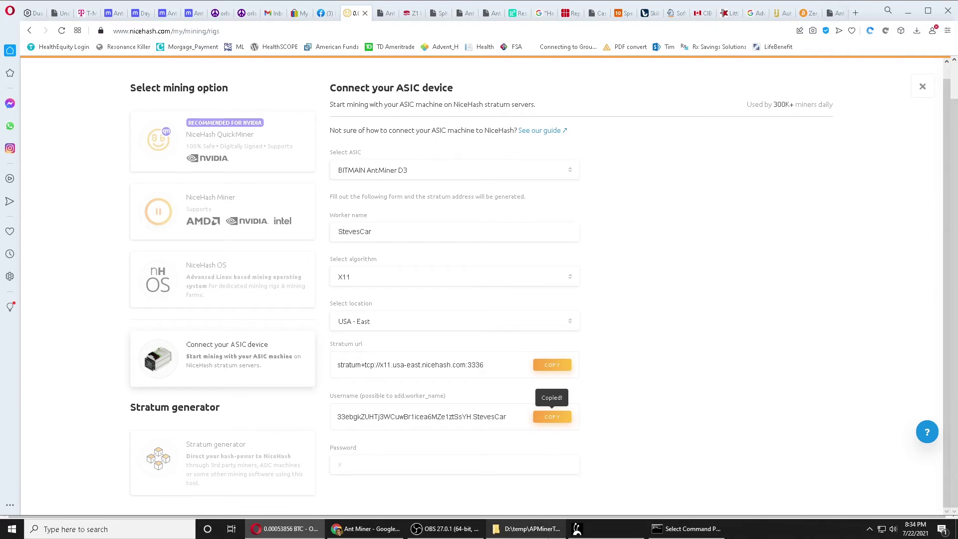
pyautogui.click(366, 529)
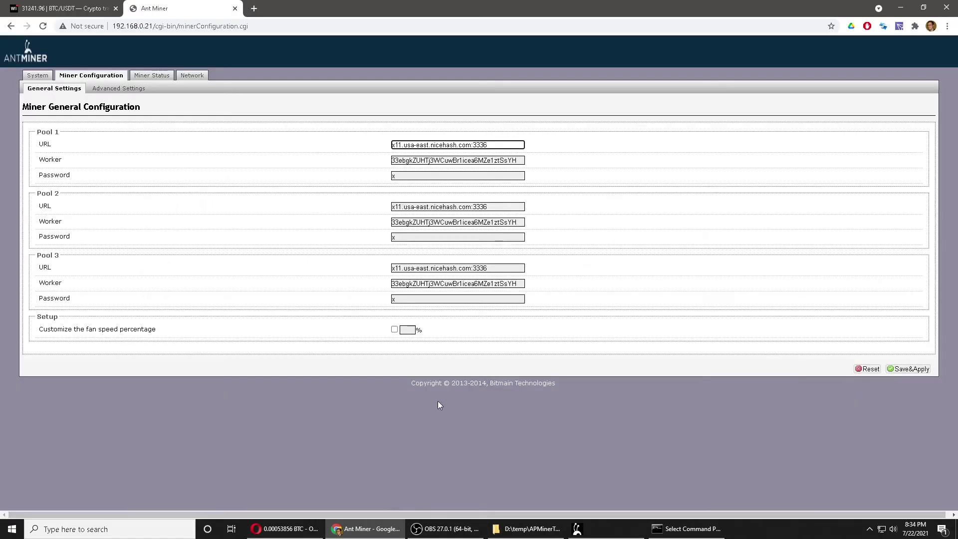
# Replace the Pool 1 Worker value with the pasted NiceHash username ending in .StevesCar.
pyautogui.doubleClick(510, 160)
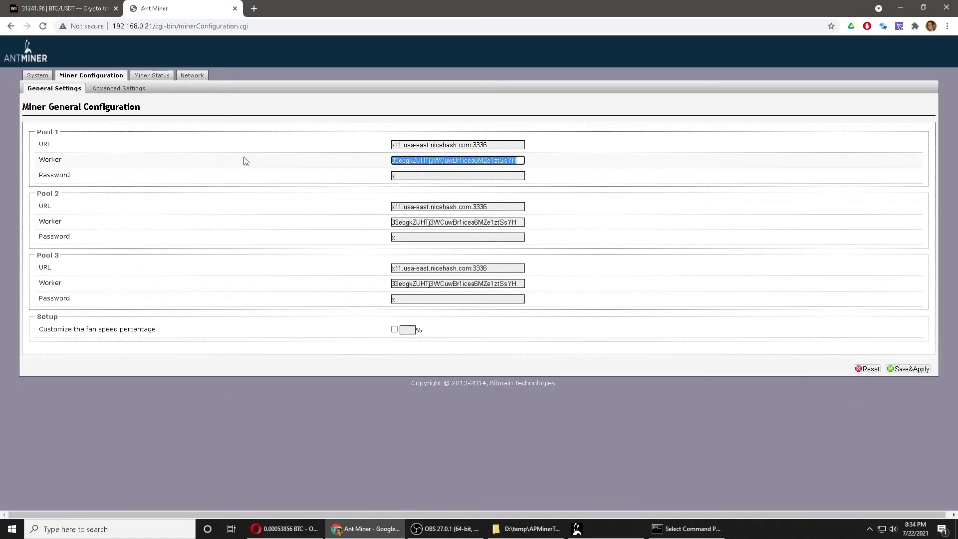
pyautogui.hotkey('ctrl', 'v')
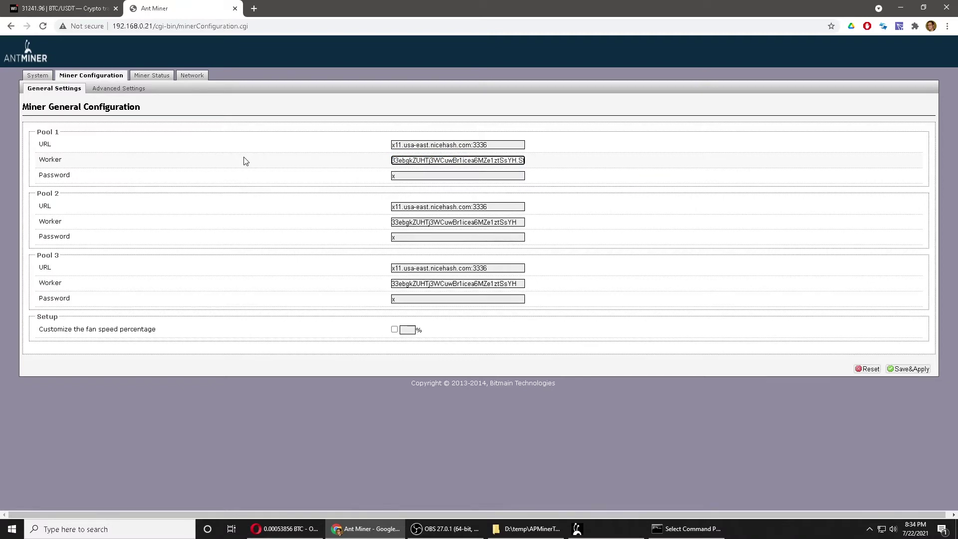
pyautogui.hotkey('ctrl', 'a')
pyautogui.press('BackSpace')
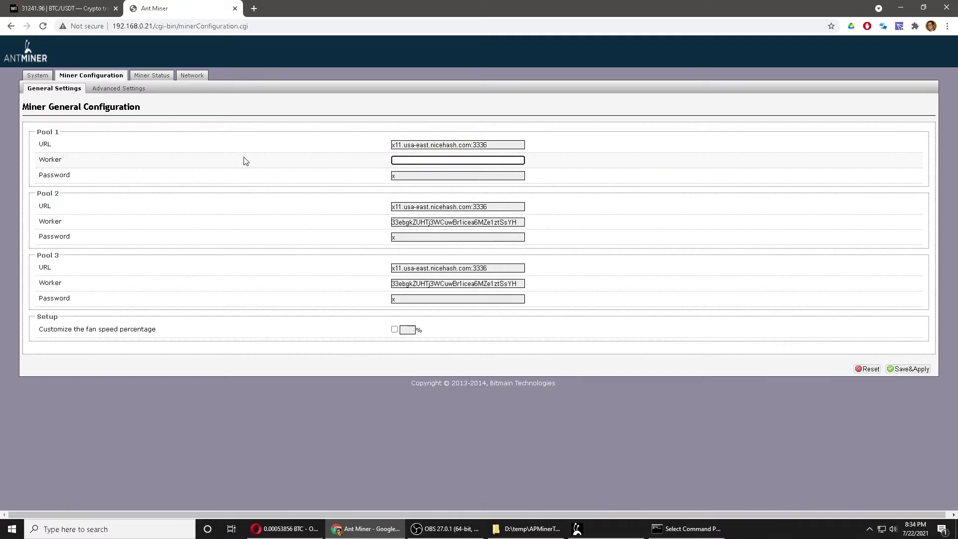
pyautogui.hotkey('ctrl', 'v')
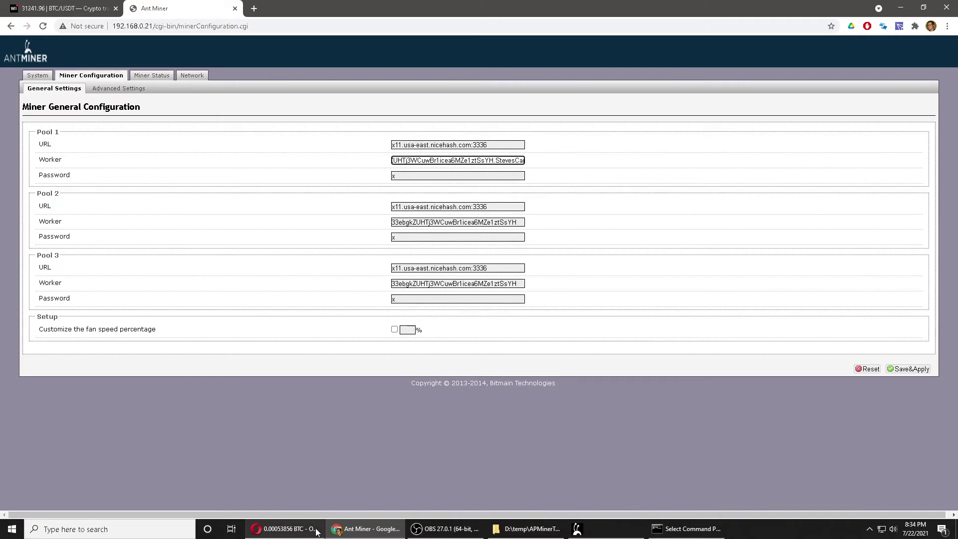
pyautogui.click(316, 532)
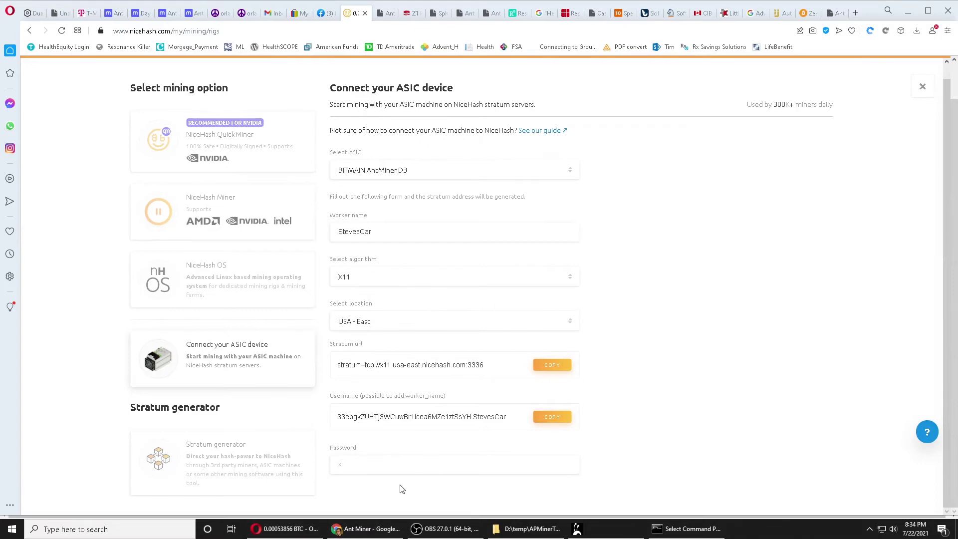
pyautogui.click(367, 529)
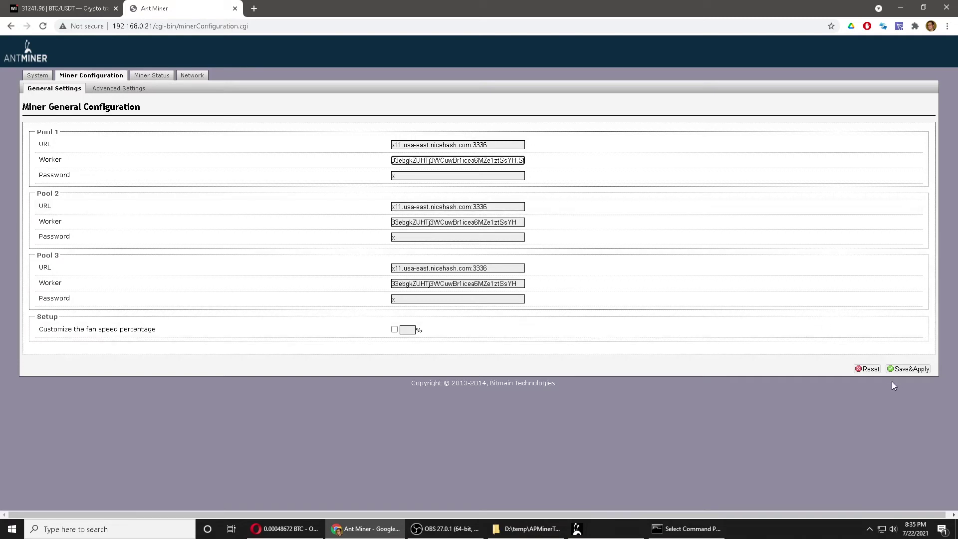
# Save and apply the new pool settings, then check the still-empty Miner Status page.
pyautogui.click(905, 370)
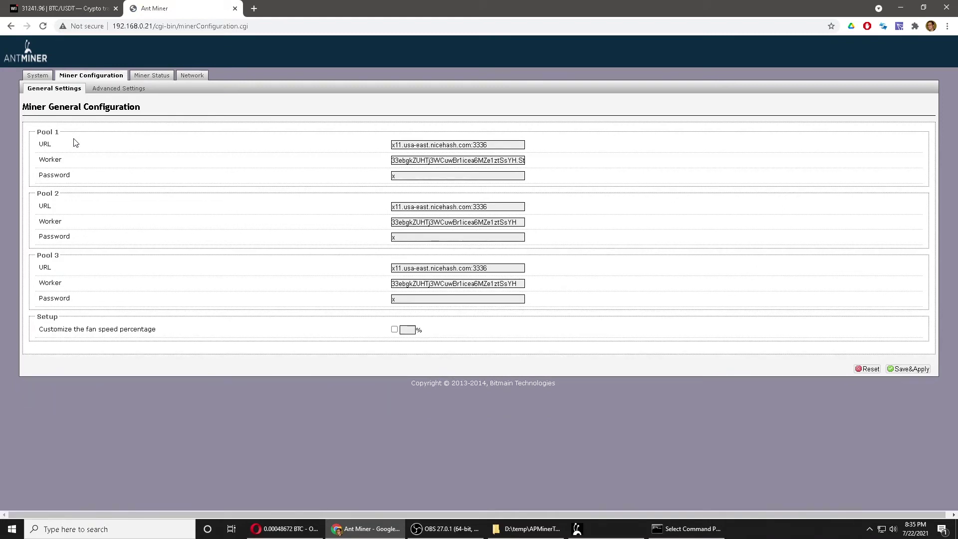
pyautogui.click(152, 75)
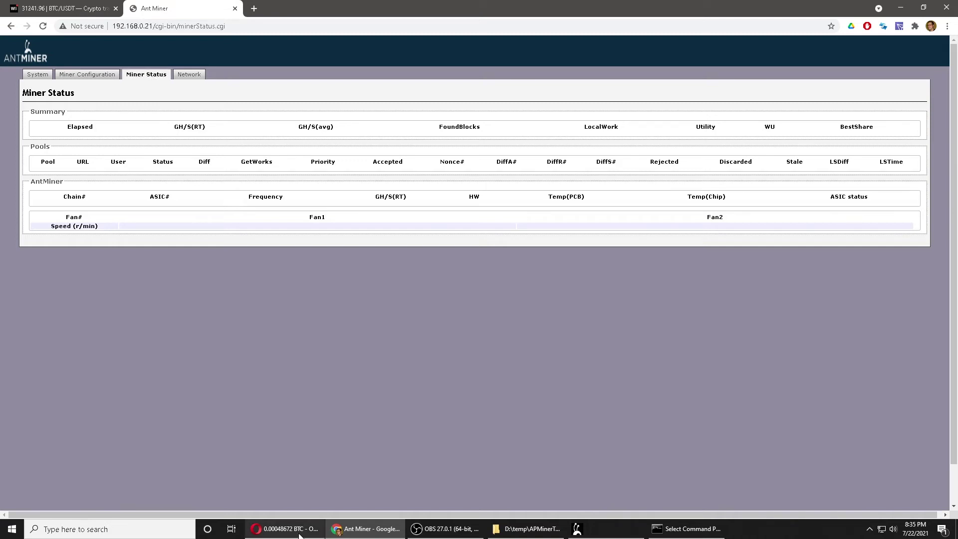
pyautogui.moveTo(299, 534)
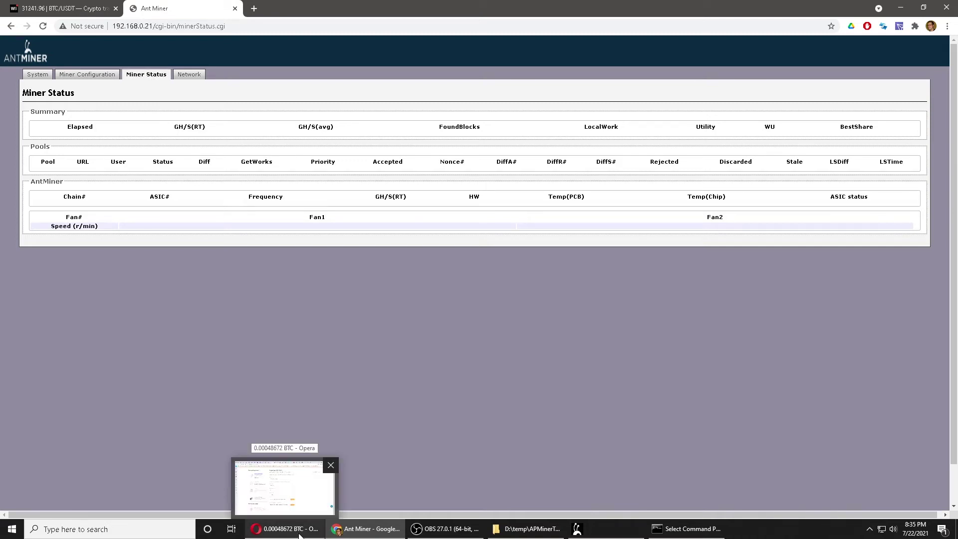
pyautogui.click(299, 534)
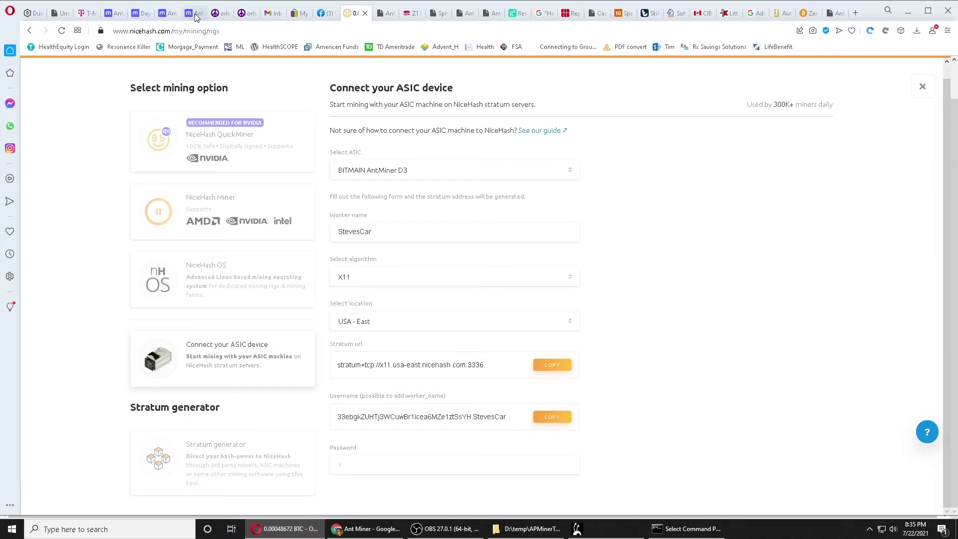
# Set minerstat's calculator to electricity cost 0.05 USD/kWh and the Antminer D3 model.
pyautogui.click(196, 15)
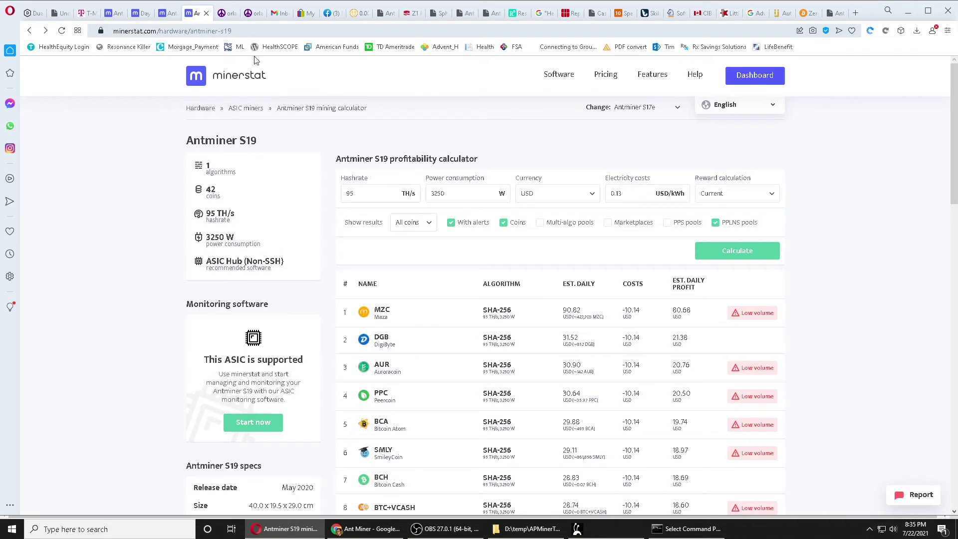
pyautogui.click(676, 110)
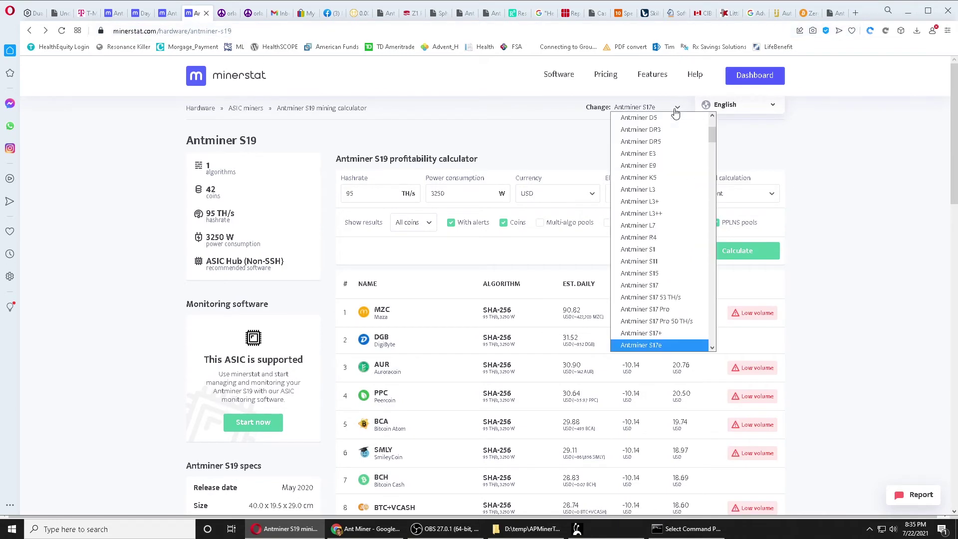
pyautogui.scroll(4, 671, 194)
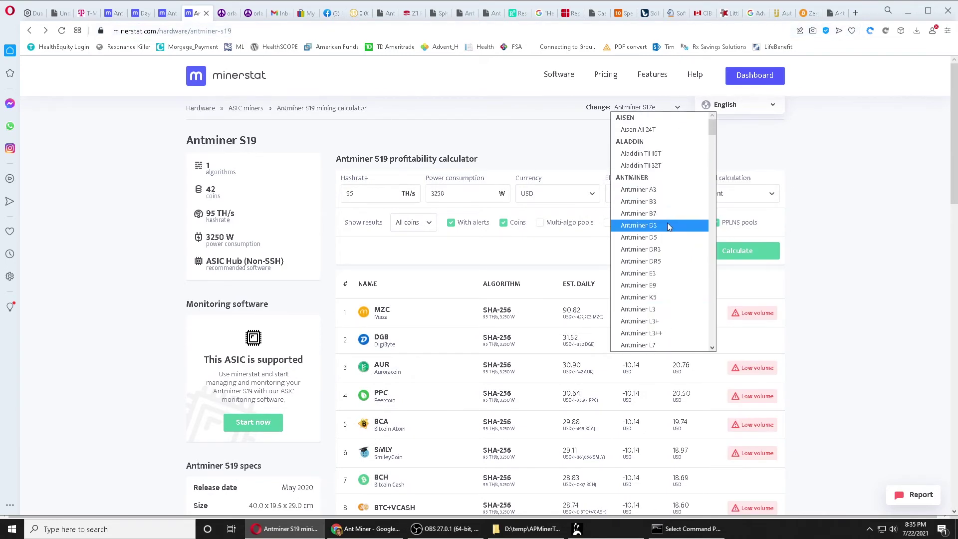
pyautogui.click(811, 197)
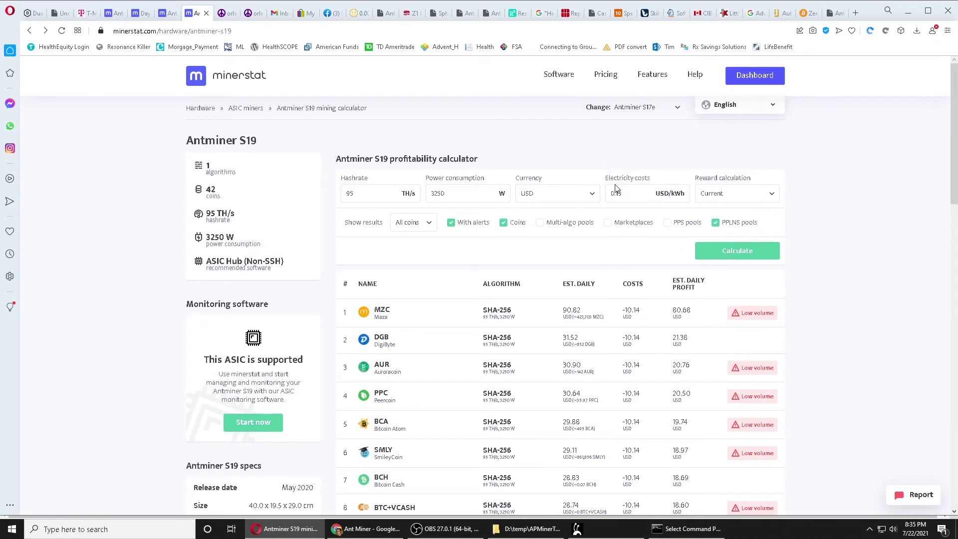
pyautogui.moveTo(616, 194); pyautogui.dragTo(709, 199)
pyautogui.write('05')
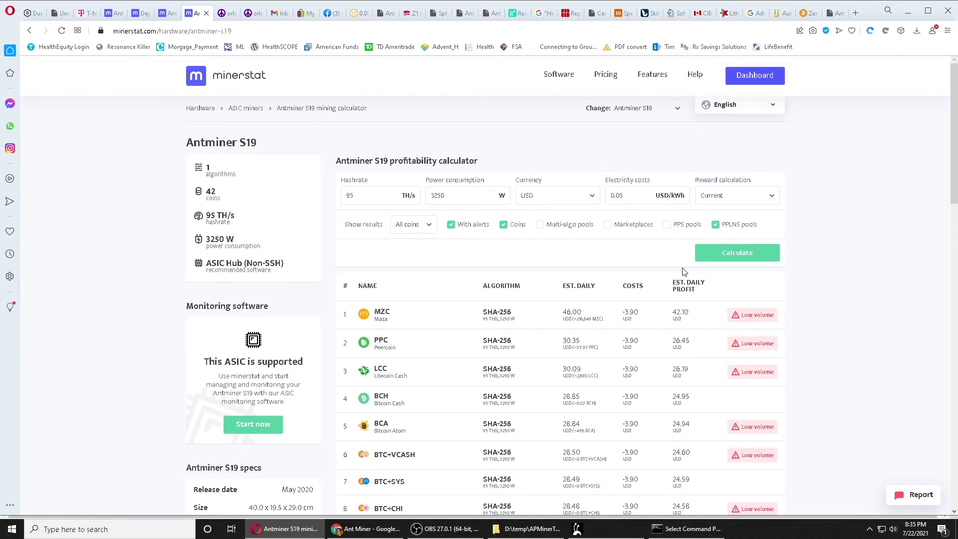
pyautogui.click(659, 108)
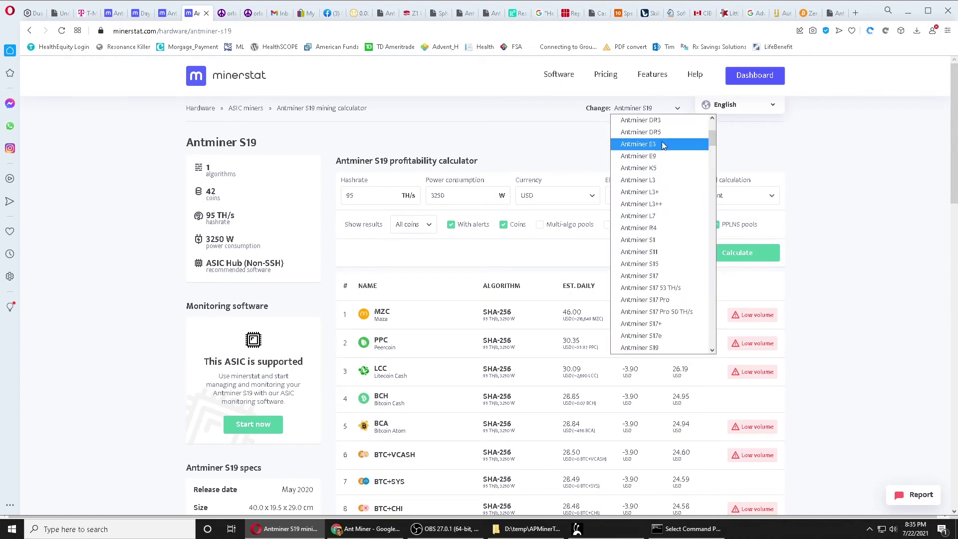
pyautogui.scroll(3, 664, 154)
pyautogui.click(658, 194)
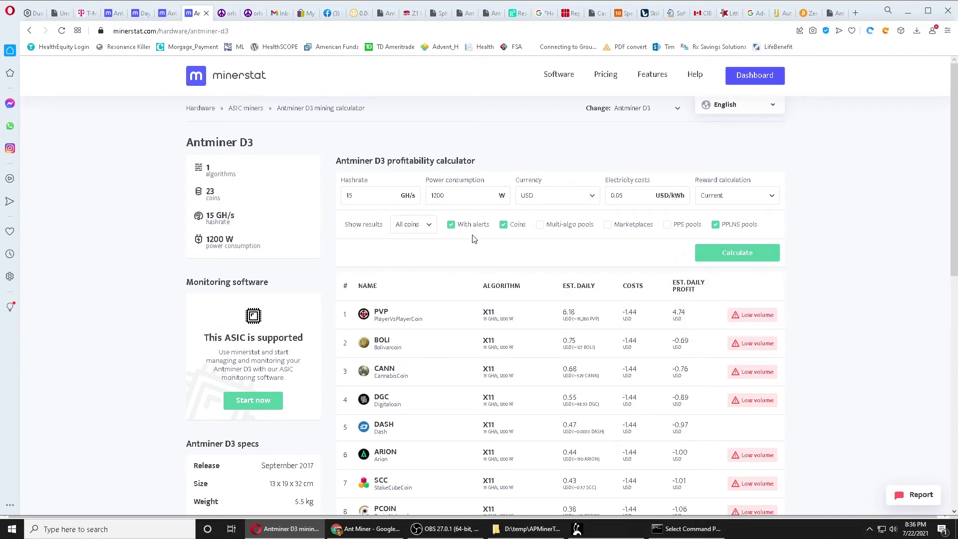
# Review PlayerVsPlayerCoin's details and chart, then scan the D3 coin list again.
pyautogui.click(387, 318)
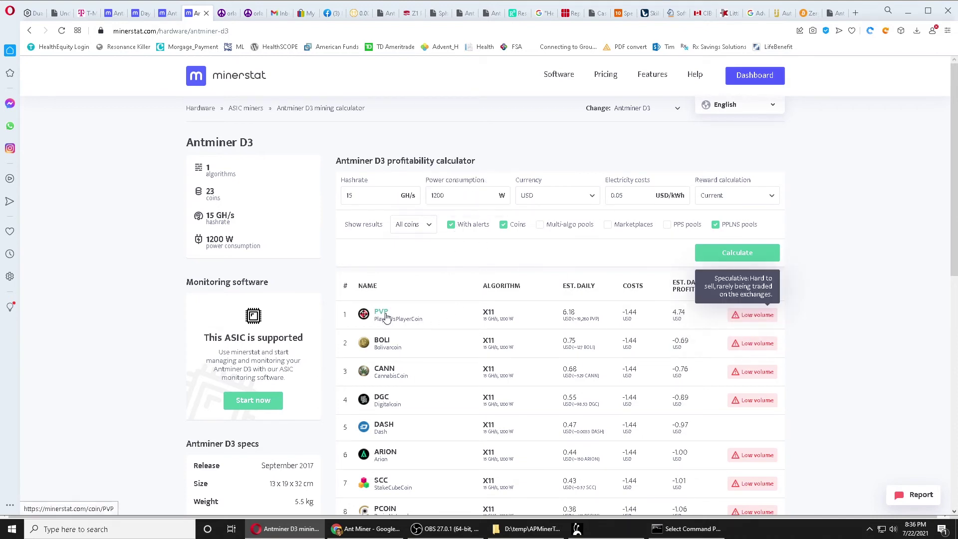
pyautogui.scroll(-4, 551, 407)
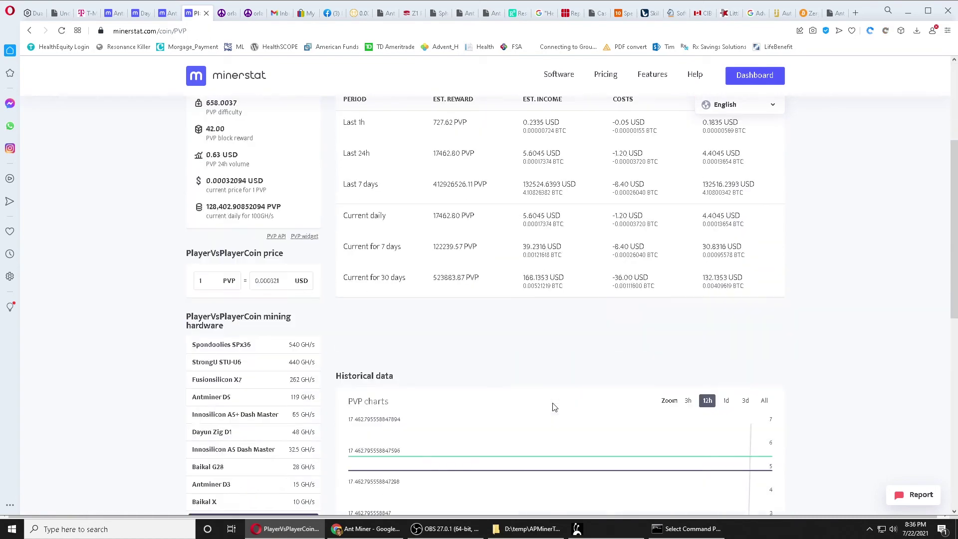
pyautogui.scroll(-5, 466, 208)
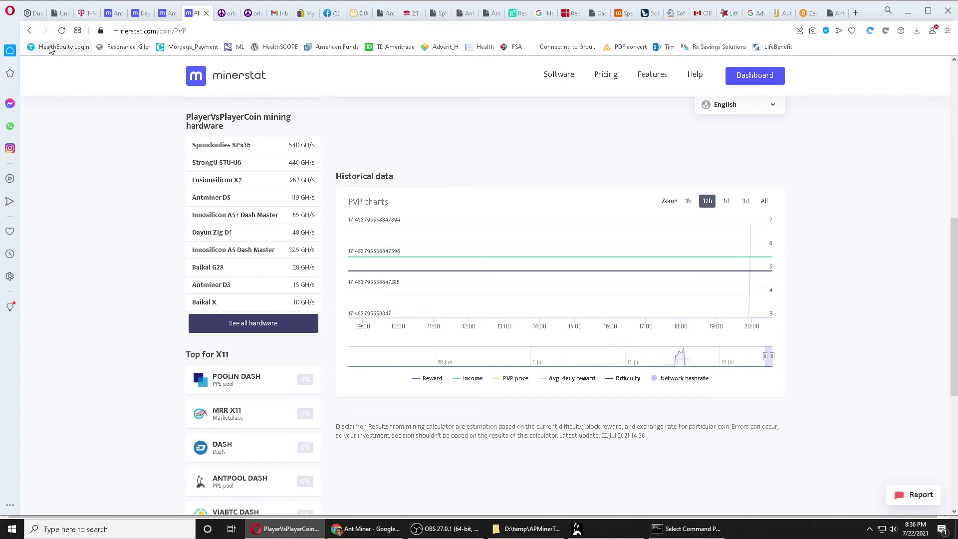
pyautogui.click(30, 31)
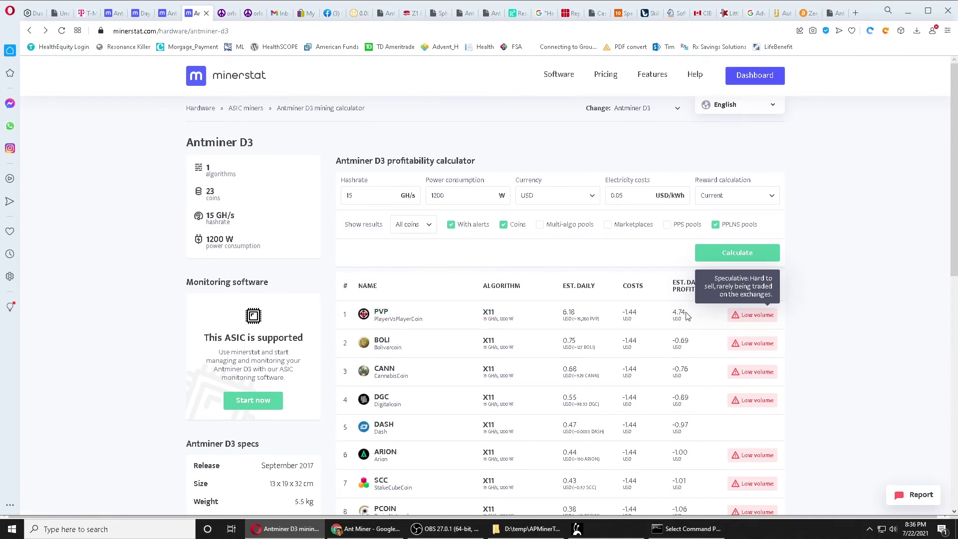
pyautogui.scroll(-4, 687, 315)
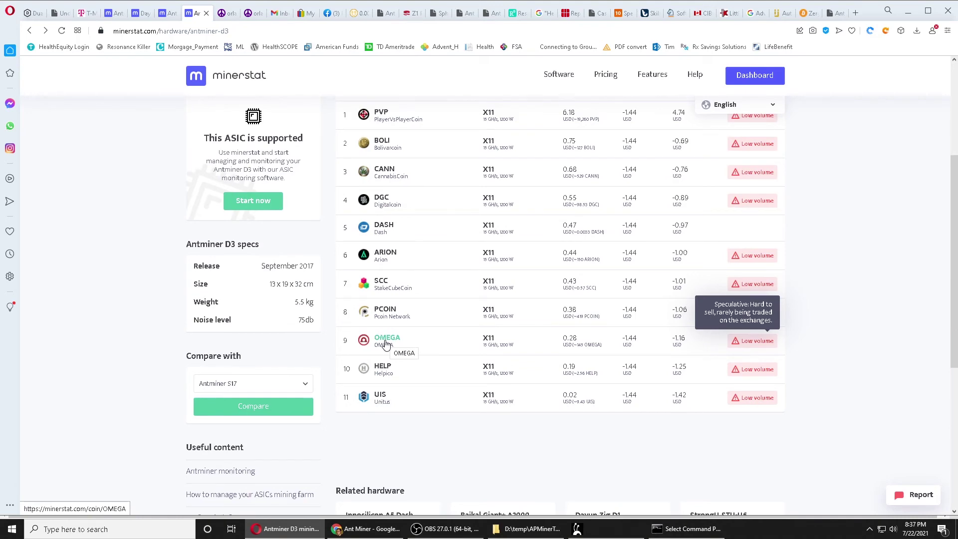
pyautogui.scroll(2, 386, 344)
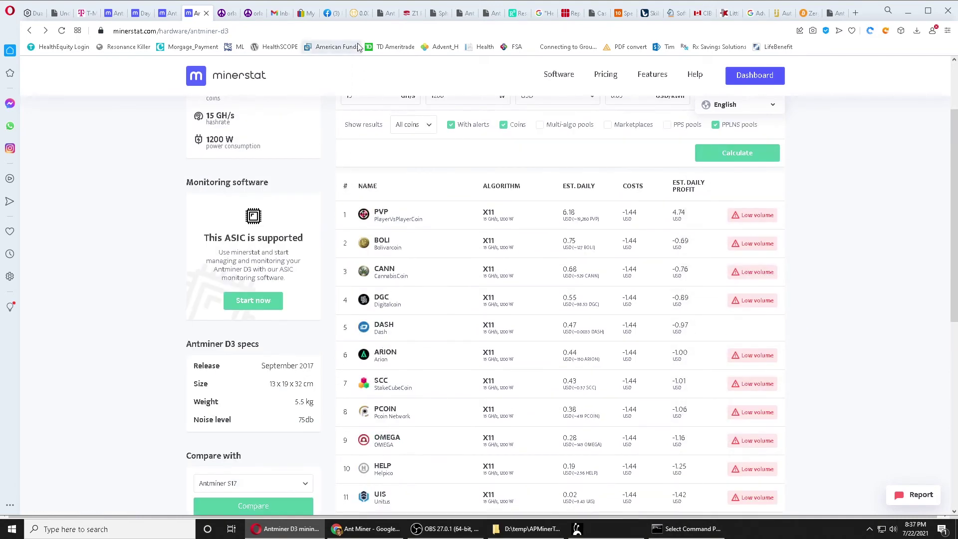
pyautogui.click(359, 15)
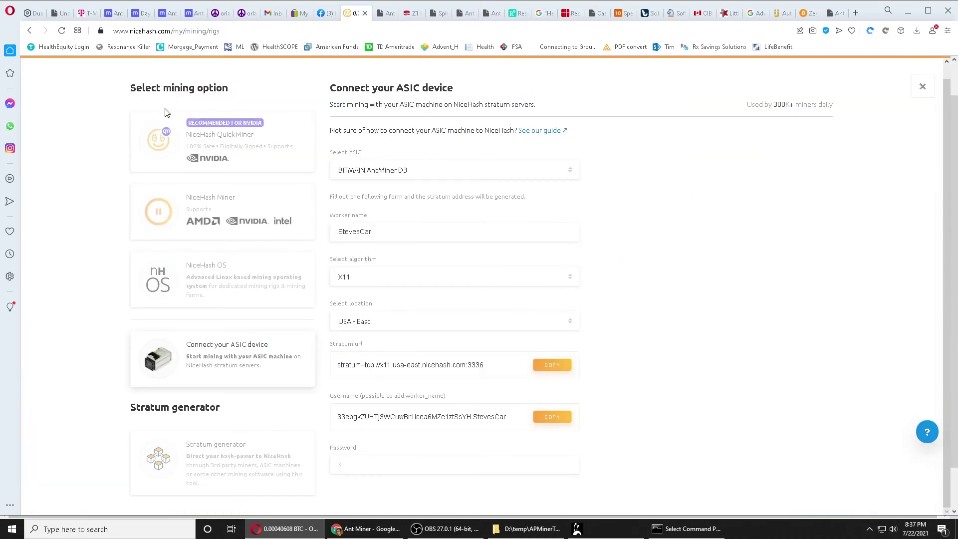
# Reload Antminer's Miner Status to confirm 19,272 GH/s with the NiceHash pools alive.
pyautogui.click(383, 531)
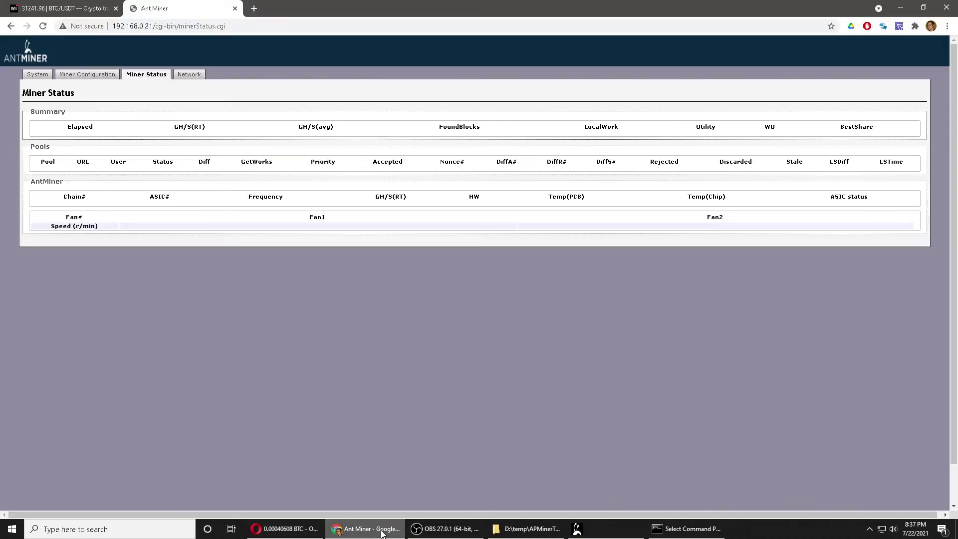
pyautogui.click(44, 27)
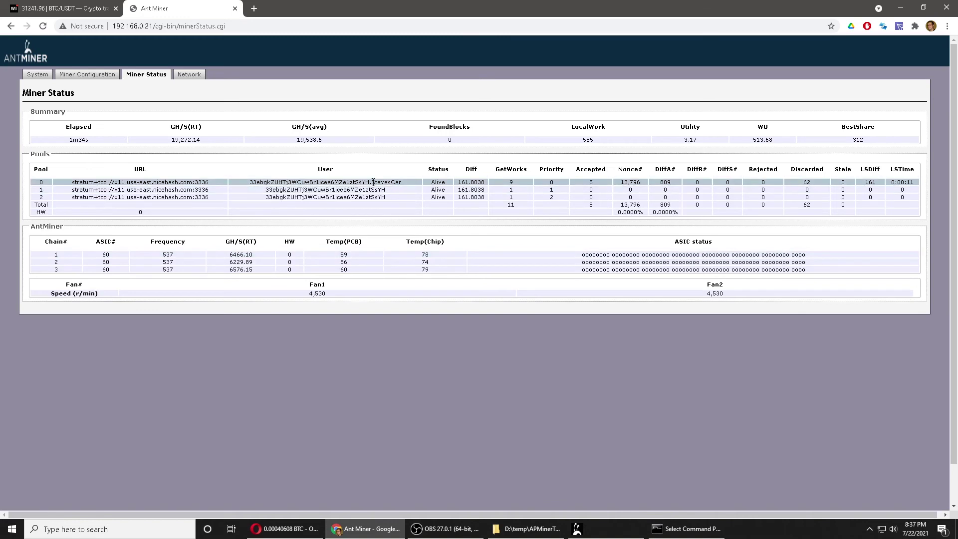
pyautogui.click(285, 529)
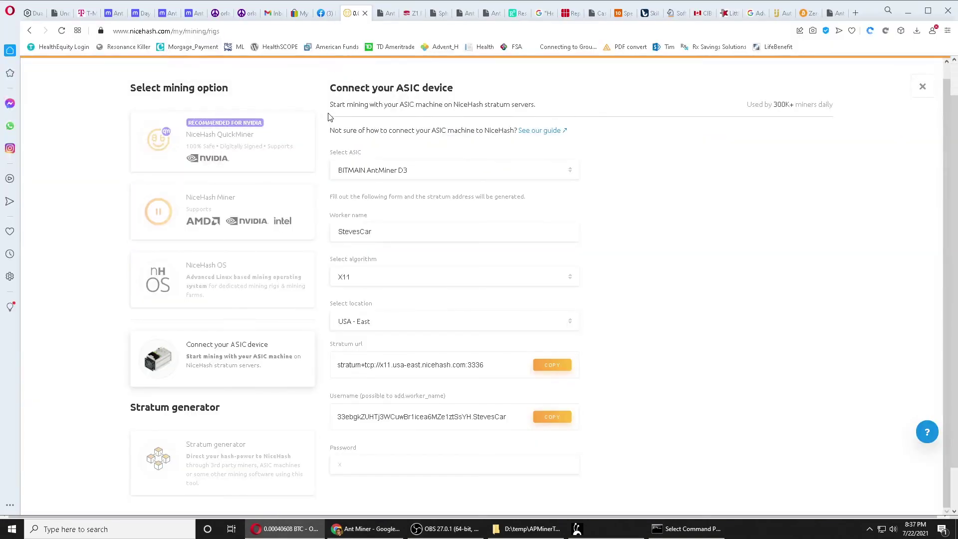
# Refresh NiceHash's Rig Manager and expand the new StevesCar rig showing $0.28/24h.
pyautogui.click(30, 31)
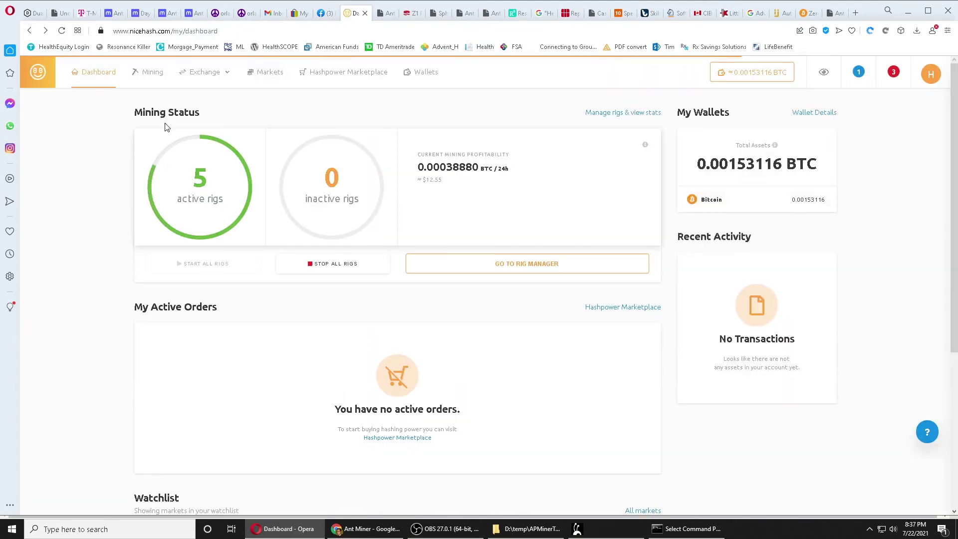
pyautogui.click(158, 79)
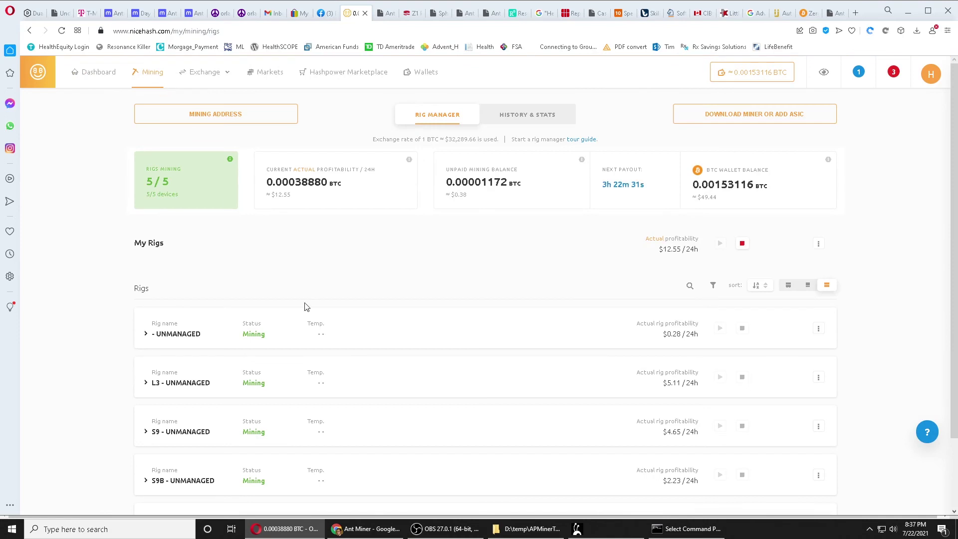
pyautogui.click(65, 32)
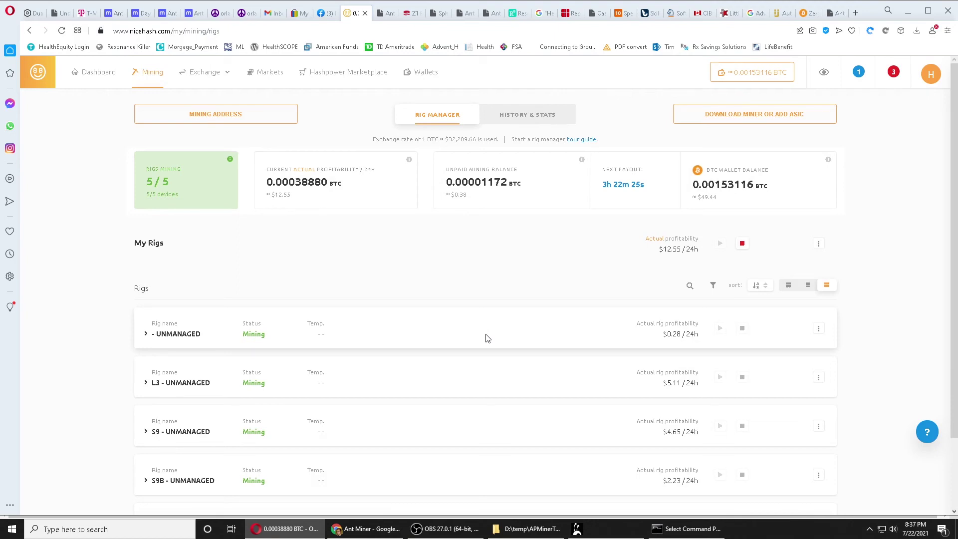
pyautogui.scroll(-3, 488, 338)
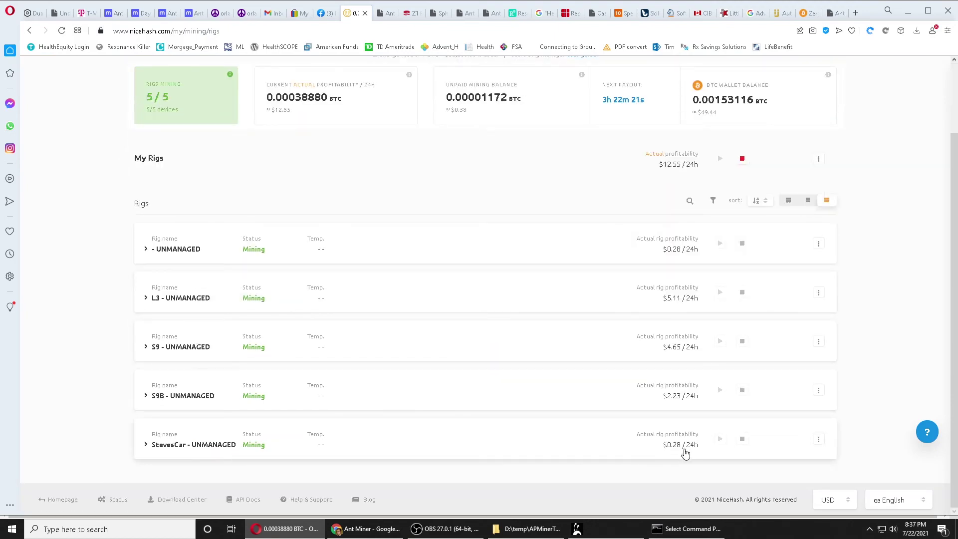
pyautogui.click(146, 446)
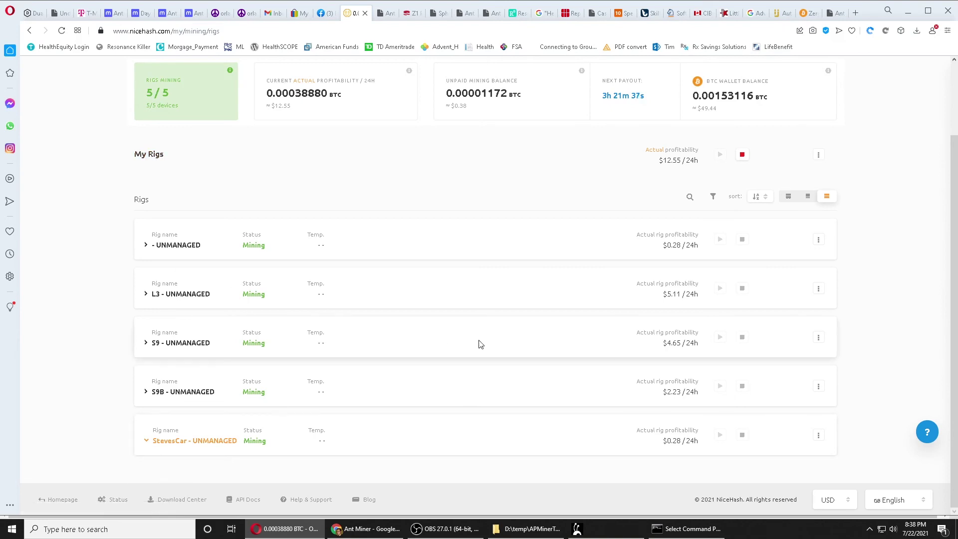
pyautogui.scroll(2, 477, 342)
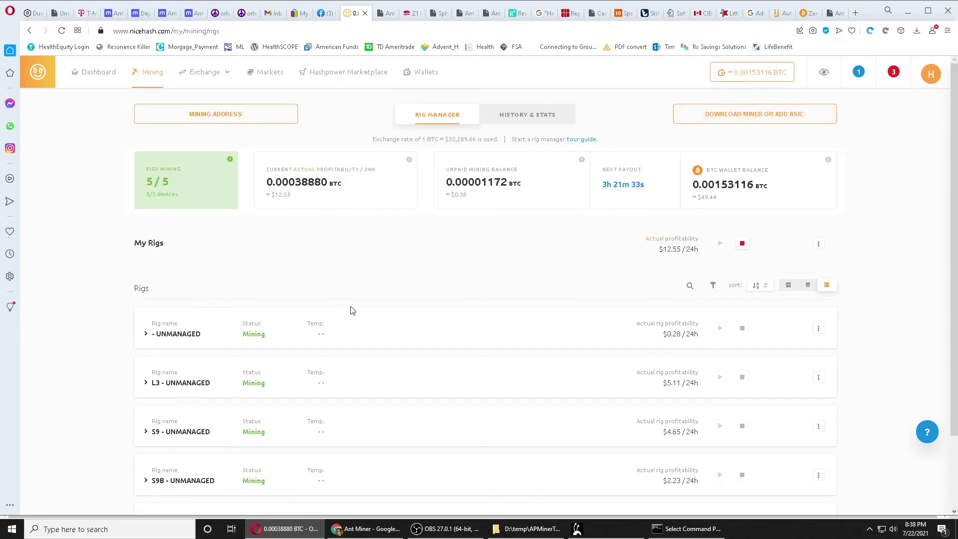
# Reload Rig Manager to update profitability to 0.00036000 BTC per 24h with 5/5 rigs mining.
pyautogui.click(61, 31)
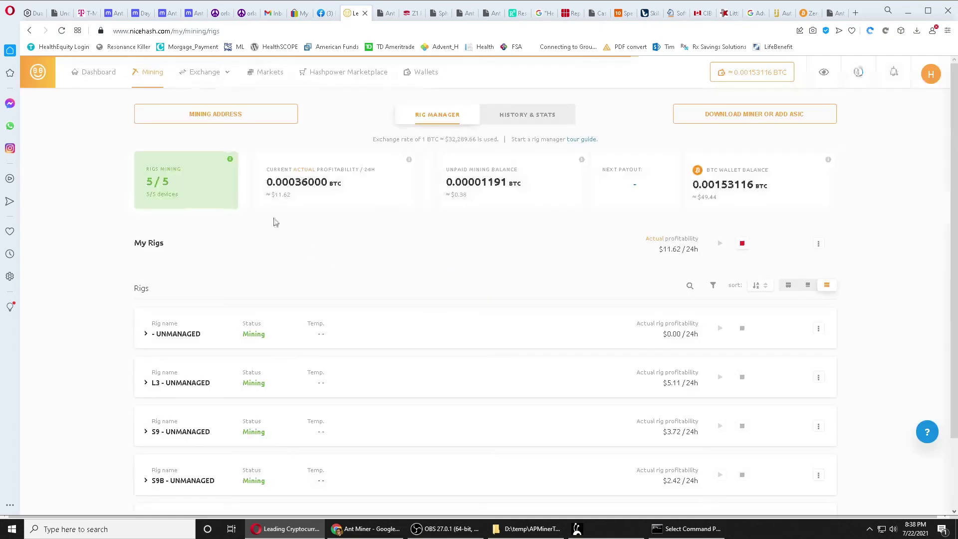